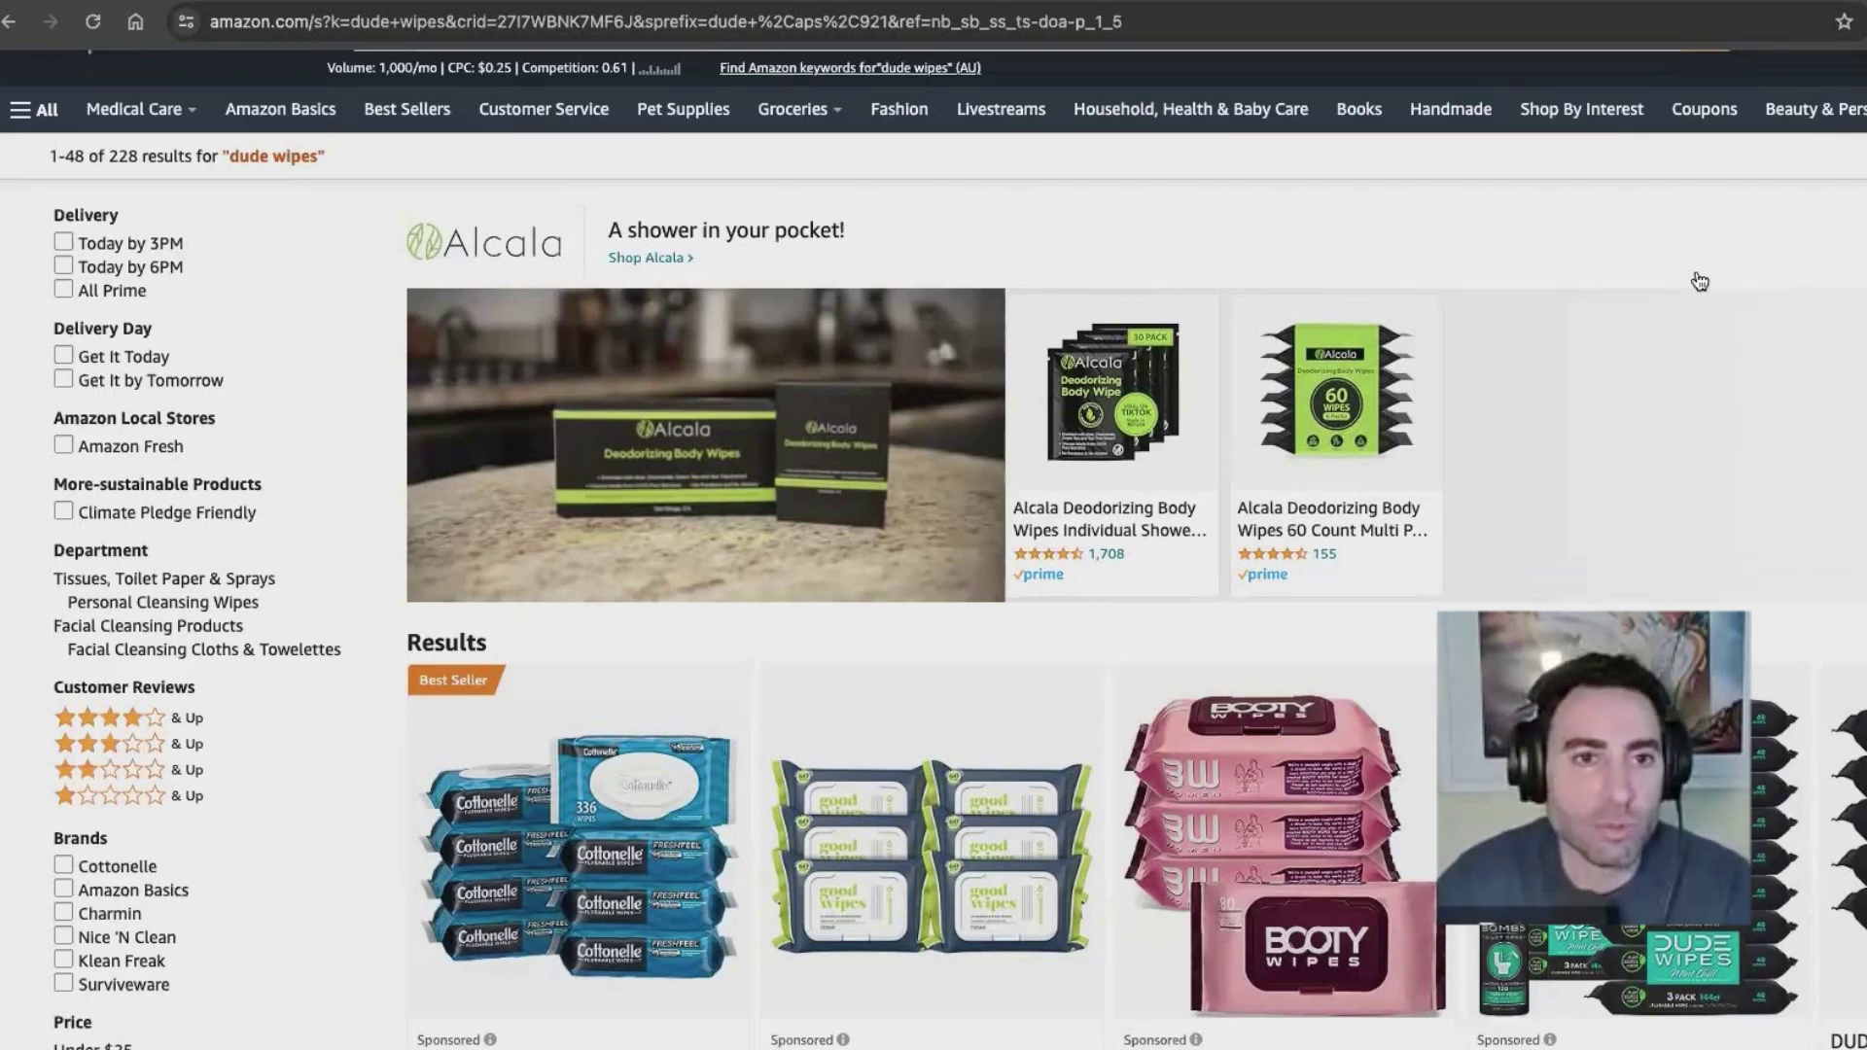
# Step: Circle and tick the "bought in past month" figures on the first row of wipes results, and clear the annotations
pyautogui.scroll(-4, 1601, 272)
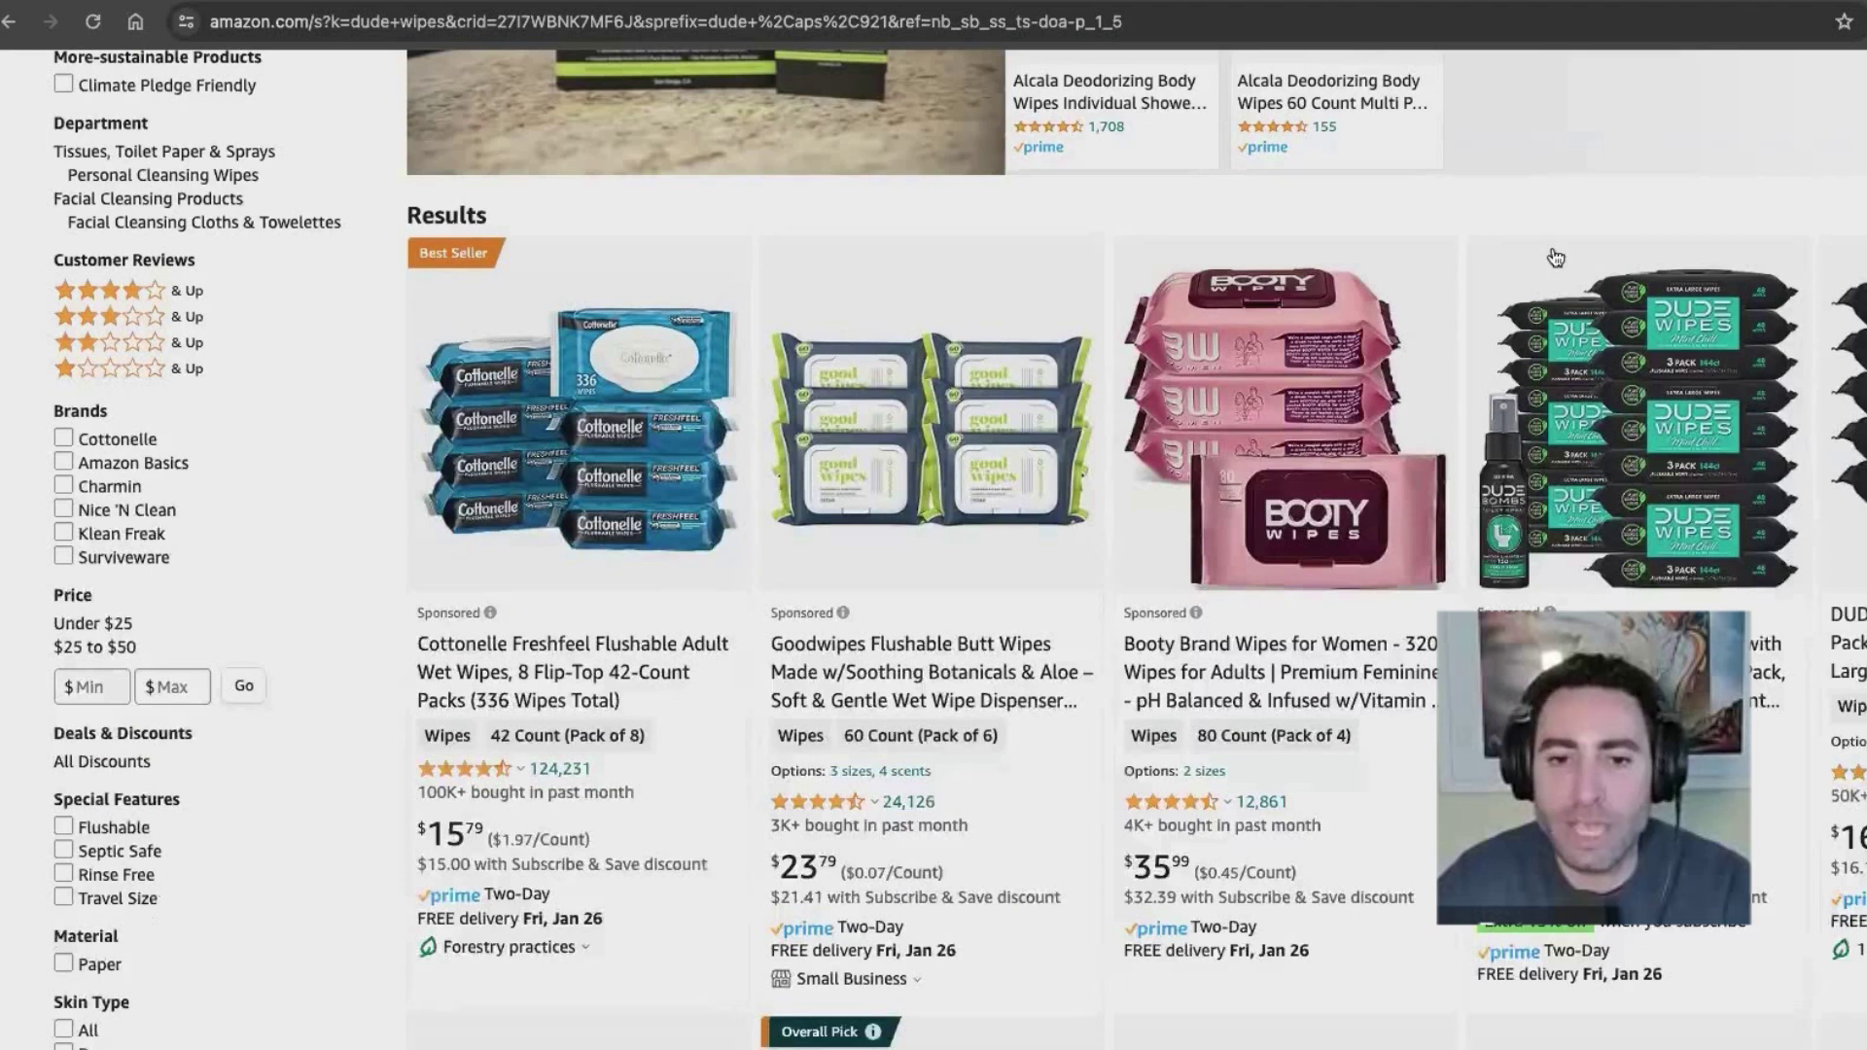
pyautogui.scroll(-1, 1556, 258)
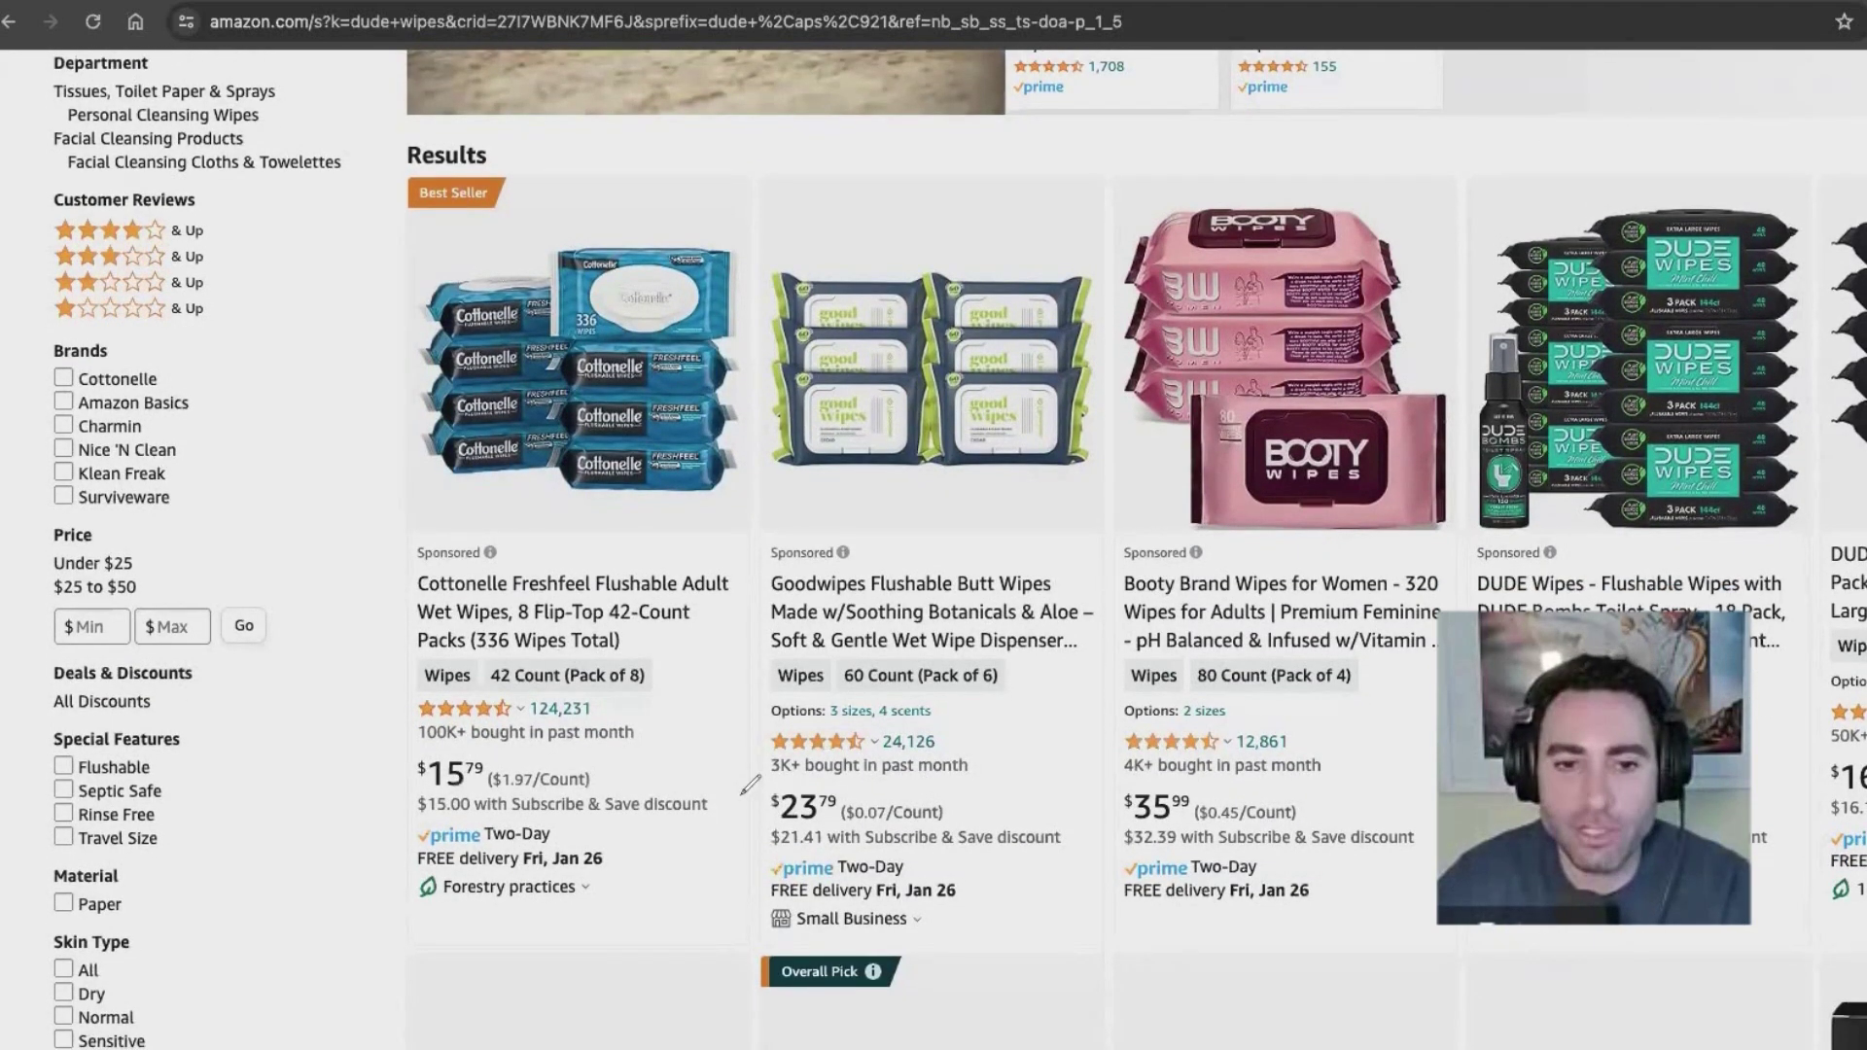
pyautogui.moveTo(1012, 755); pyautogui.dragTo(725, 749)
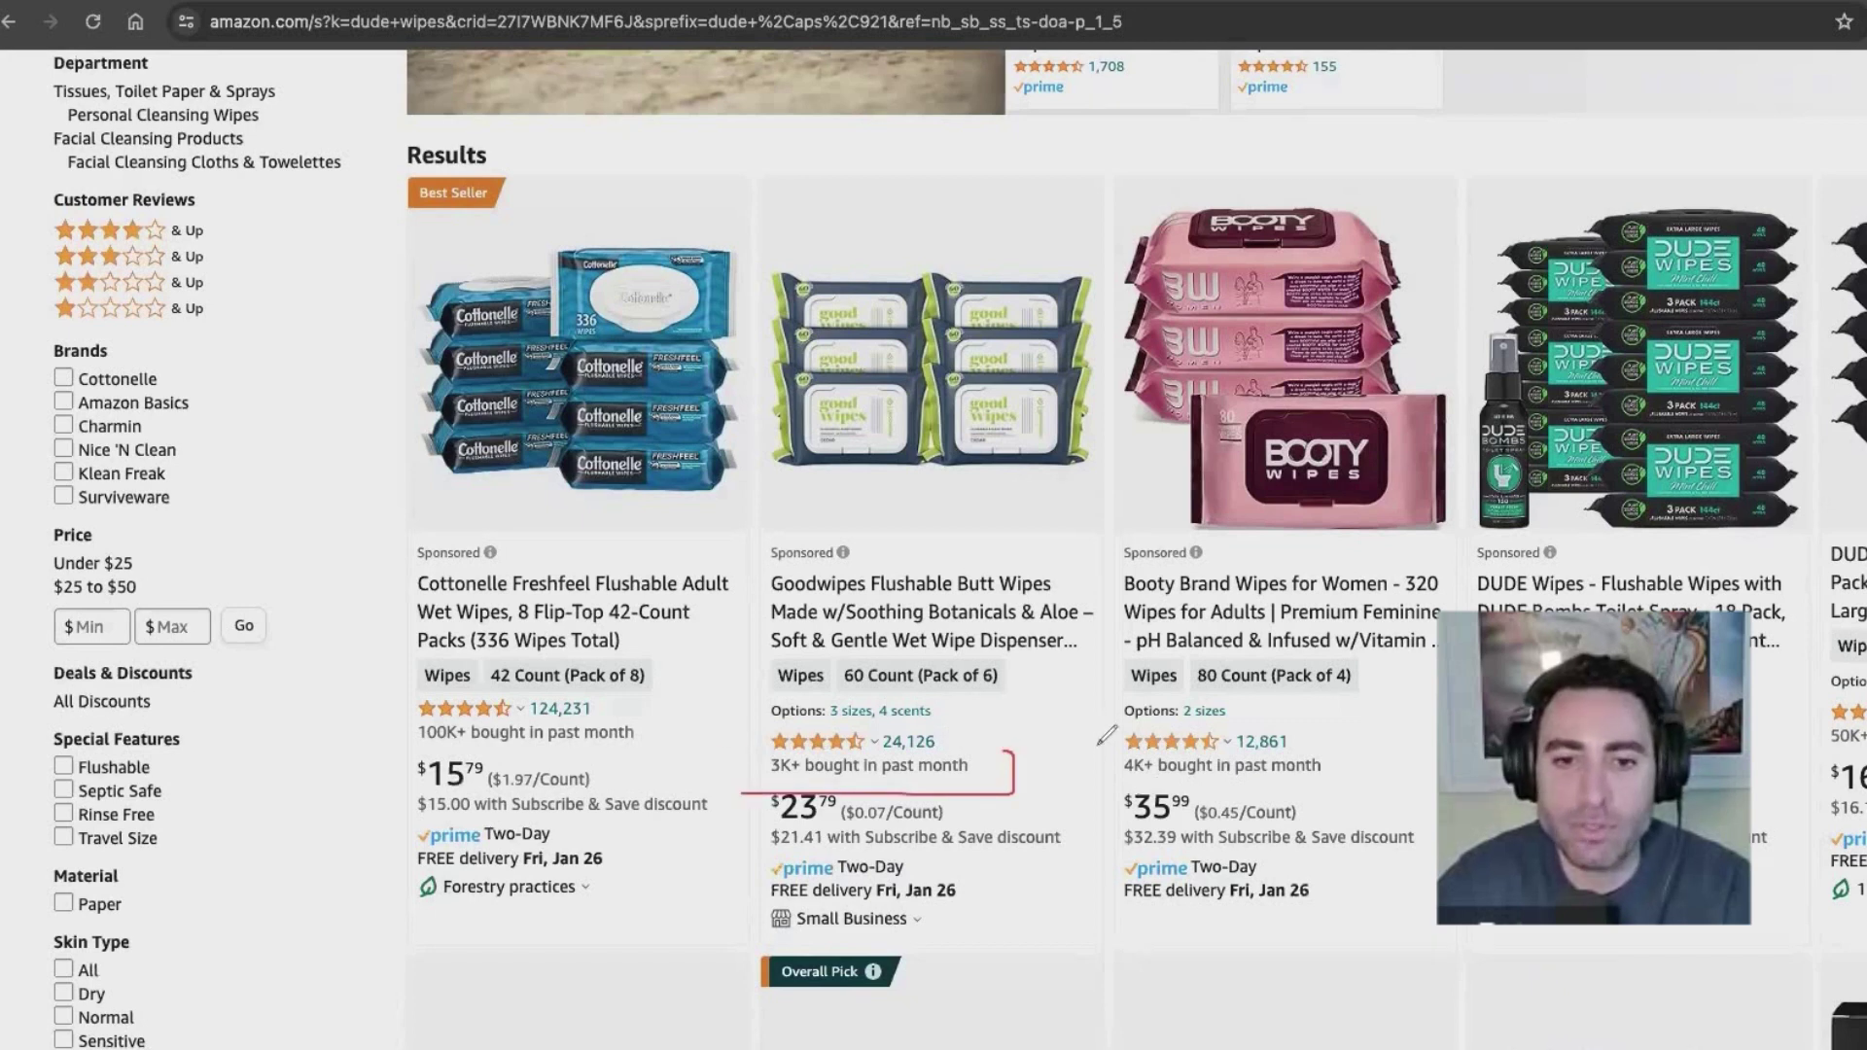
pyautogui.moveTo(1106, 768)
pyautogui.mouseDown()
pyautogui.moveTo(1383, 792)
pyautogui.moveTo(1371, 744)
pyautogui.moveTo(1075, 739)
pyautogui.mouseUp()
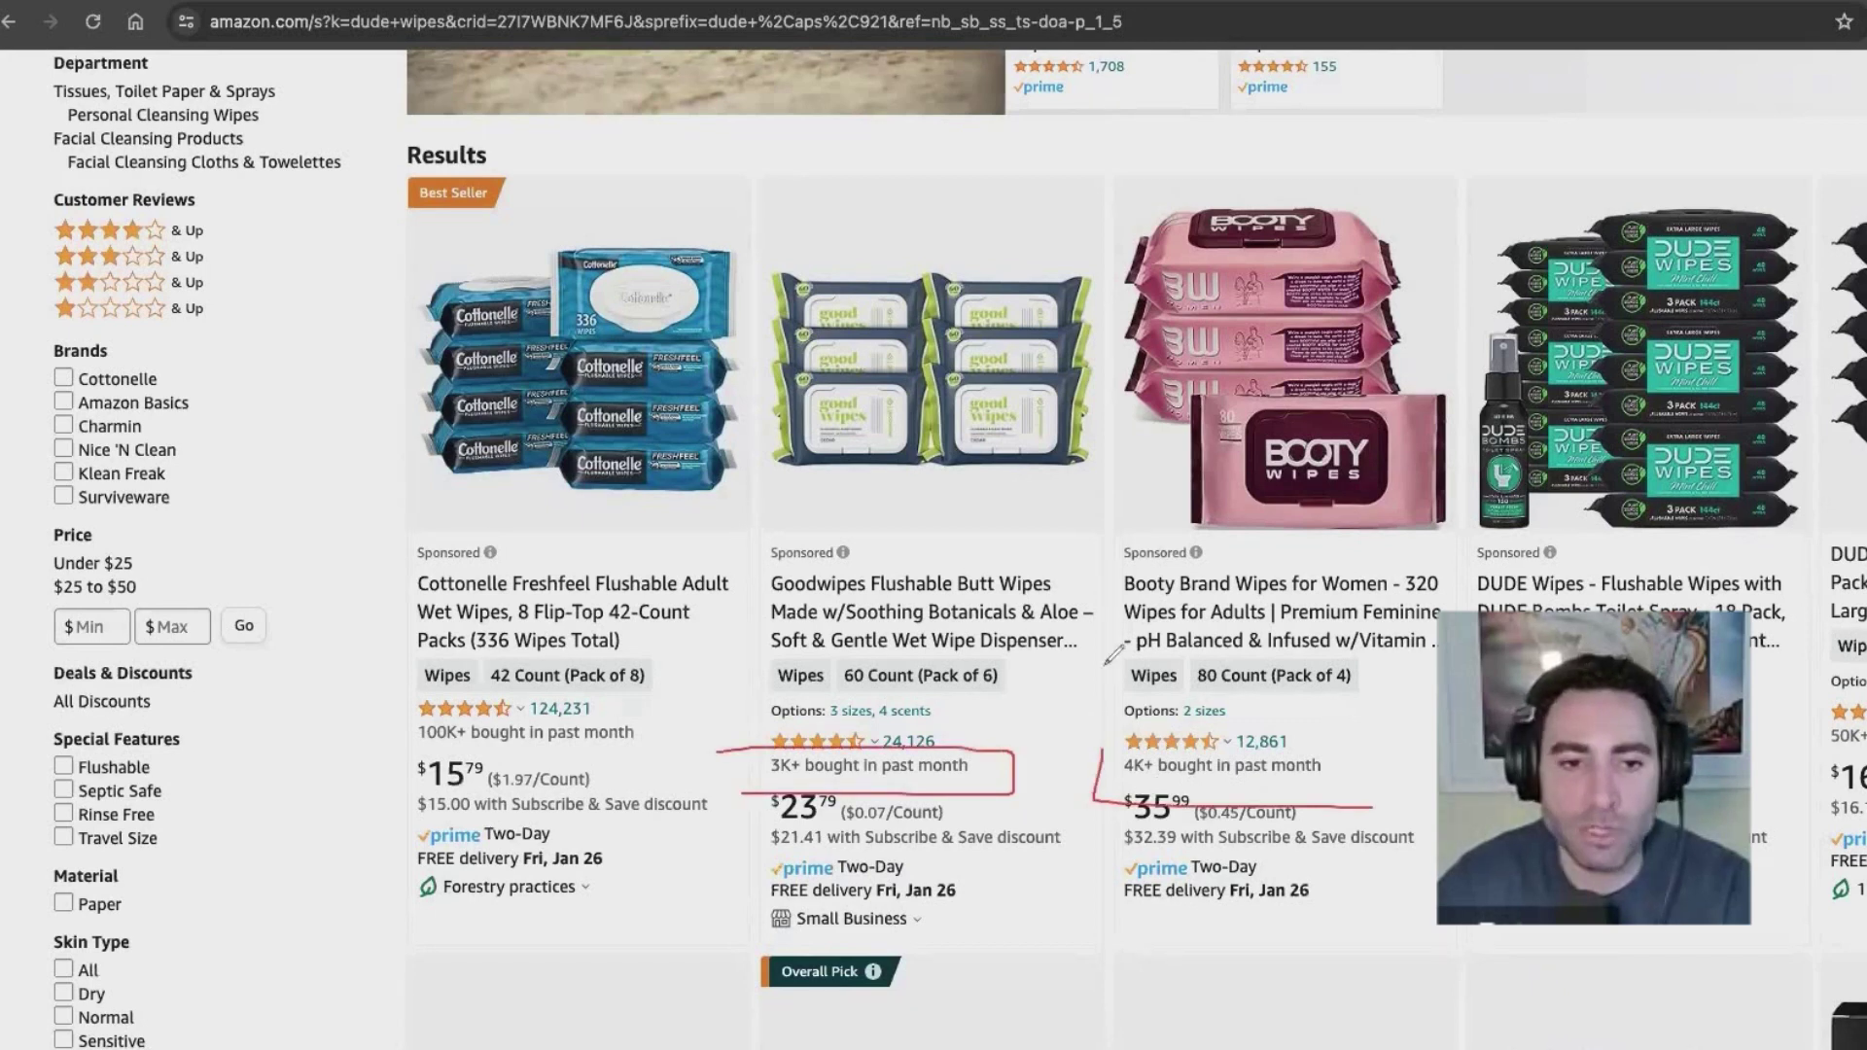
pyautogui.moveTo(396, 715)
pyautogui.mouseDown()
pyautogui.moveTo(390, 773)
pyautogui.moveTo(612, 783)
pyautogui.mouseUp()
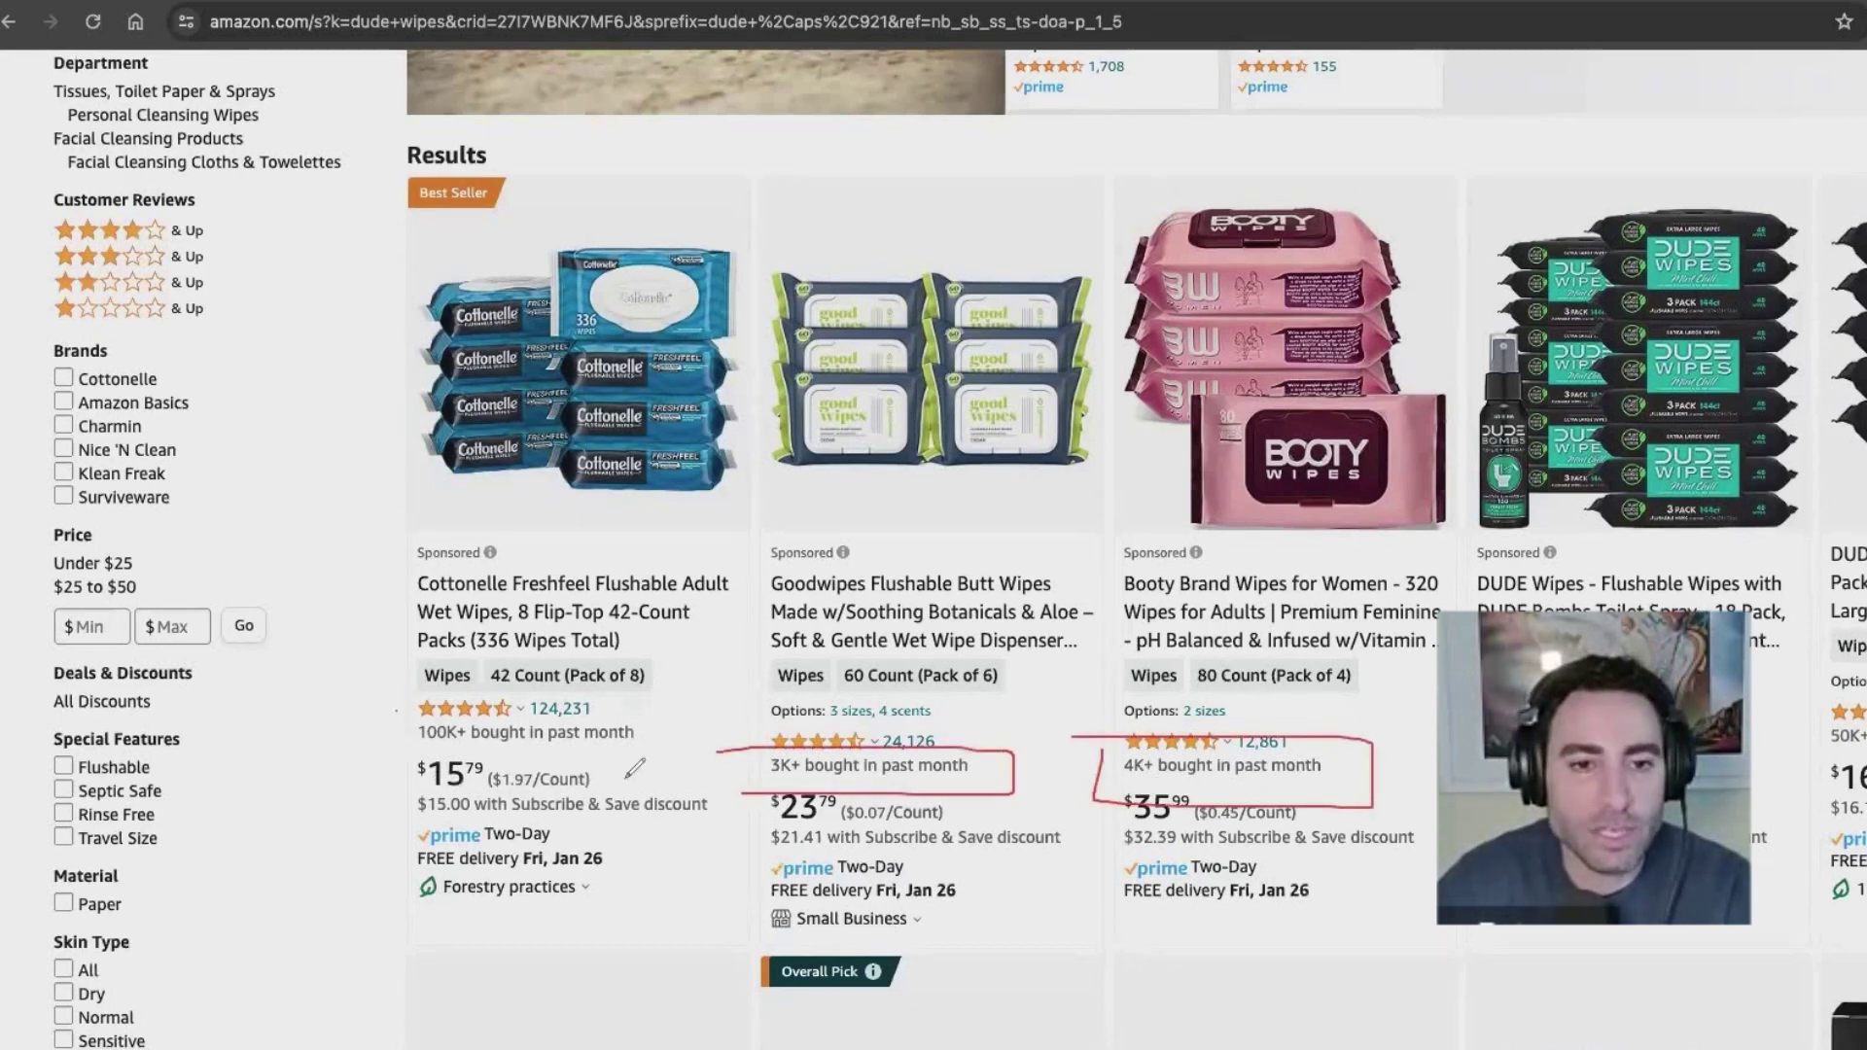
pyautogui.moveTo(379, 703); pyautogui.dragTo(622, 783)
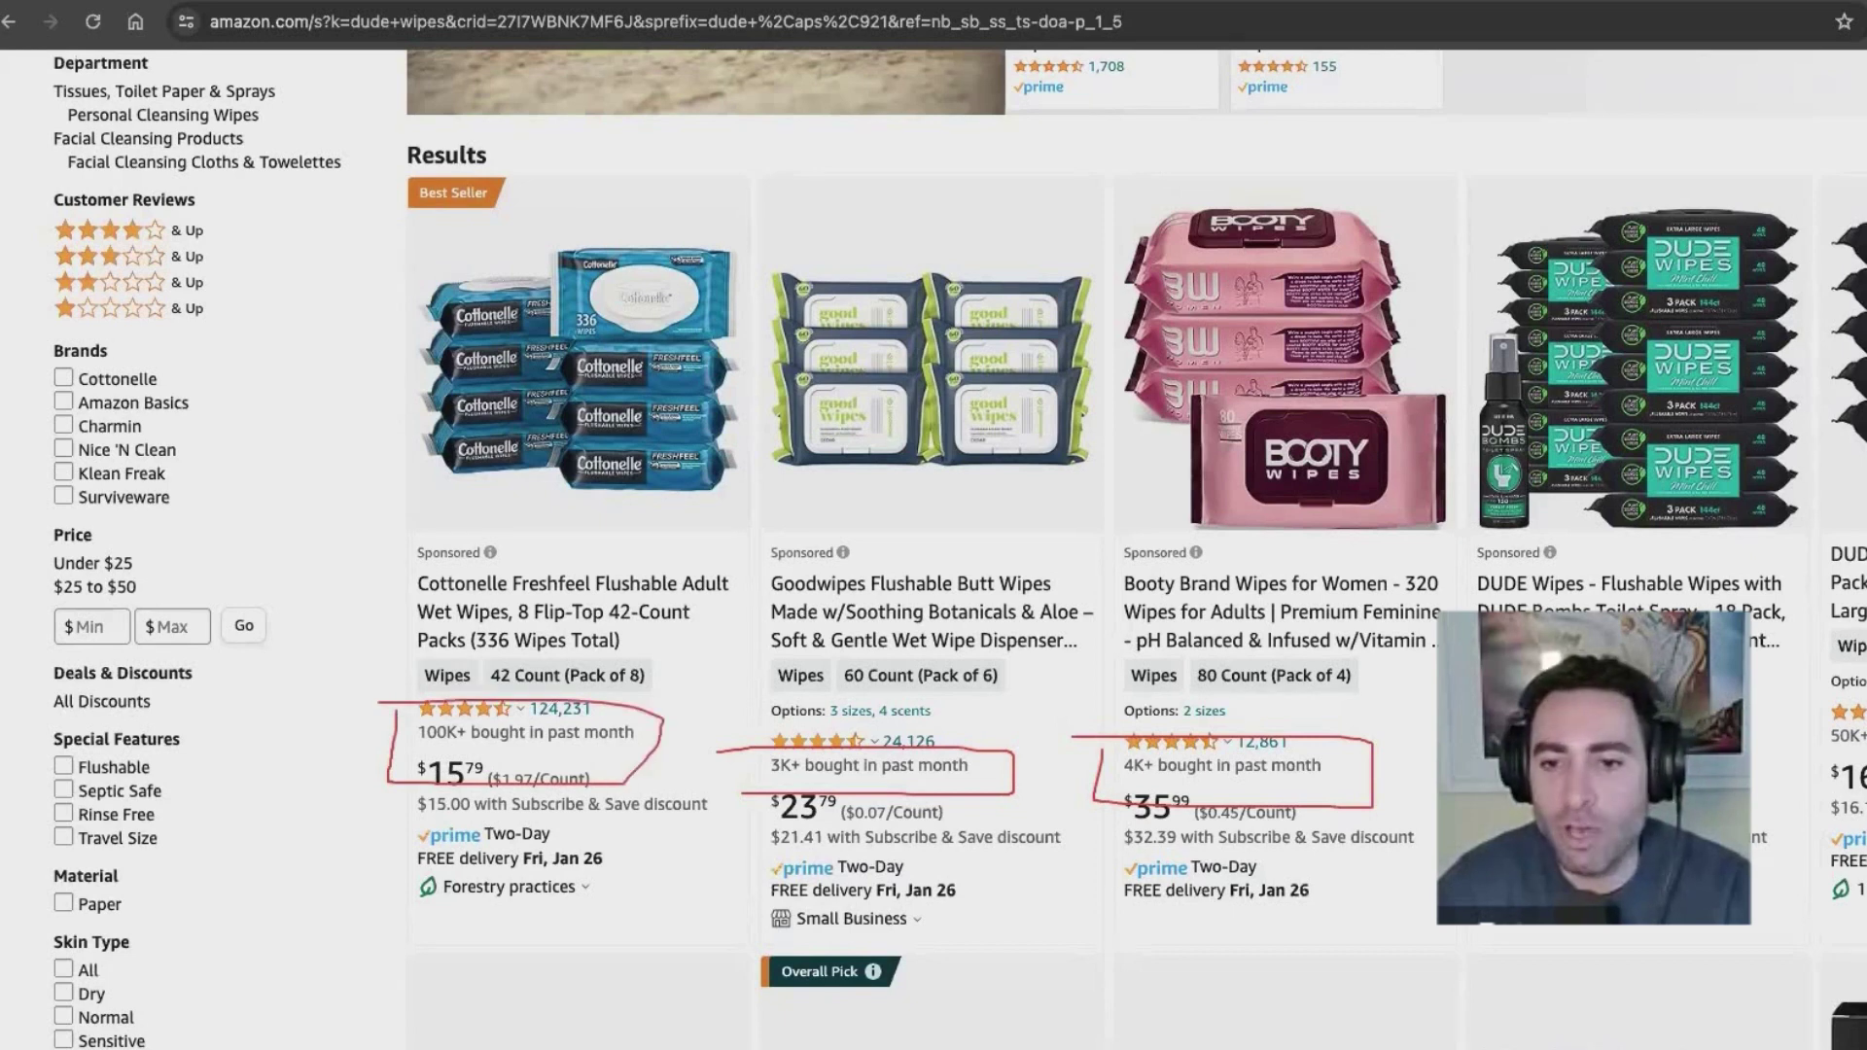
pyautogui.moveTo(1427, 748)
pyautogui.mouseDown()
pyautogui.moveTo(1804, 736)
pyautogui.moveTo(1862, 752)
pyautogui.mouseUp()
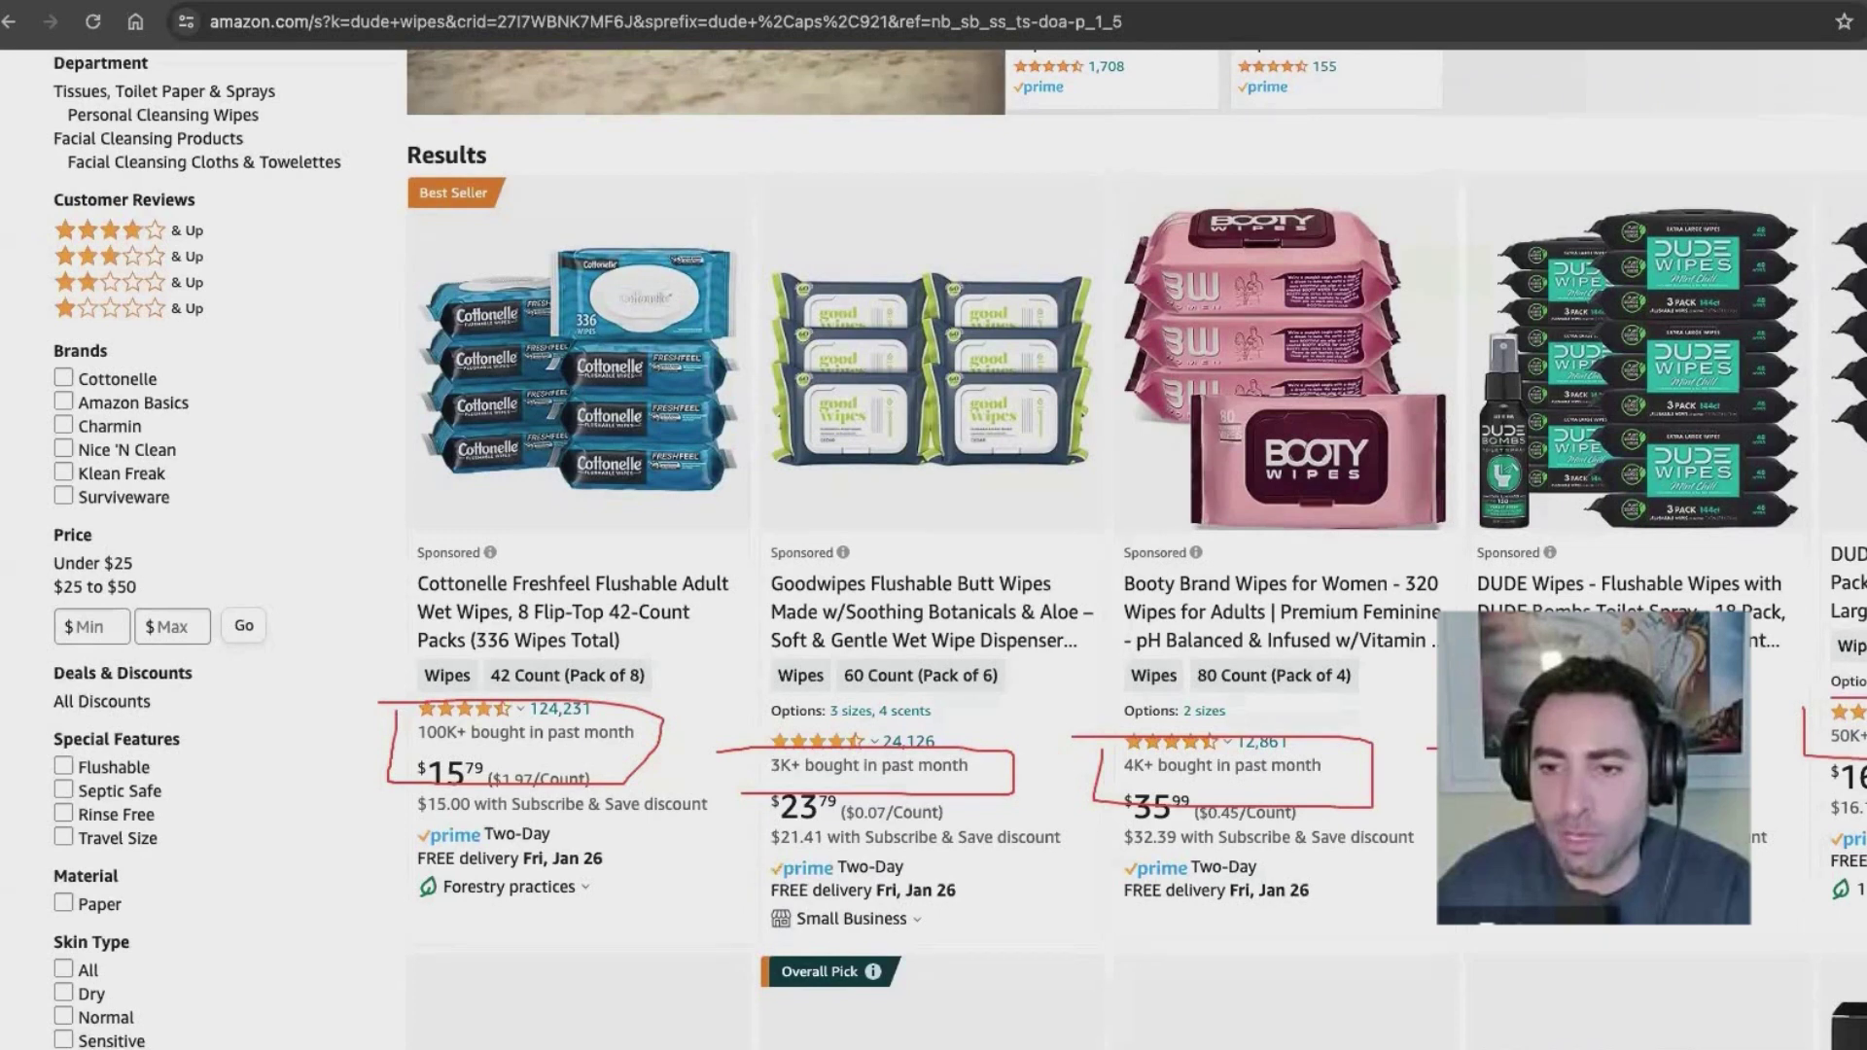
pyautogui.moveTo(1370, 736); pyautogui.dragTo(1346, 765)
pyautogui.moveTo(636, 717); pyautogui.dragTo(697, 665)
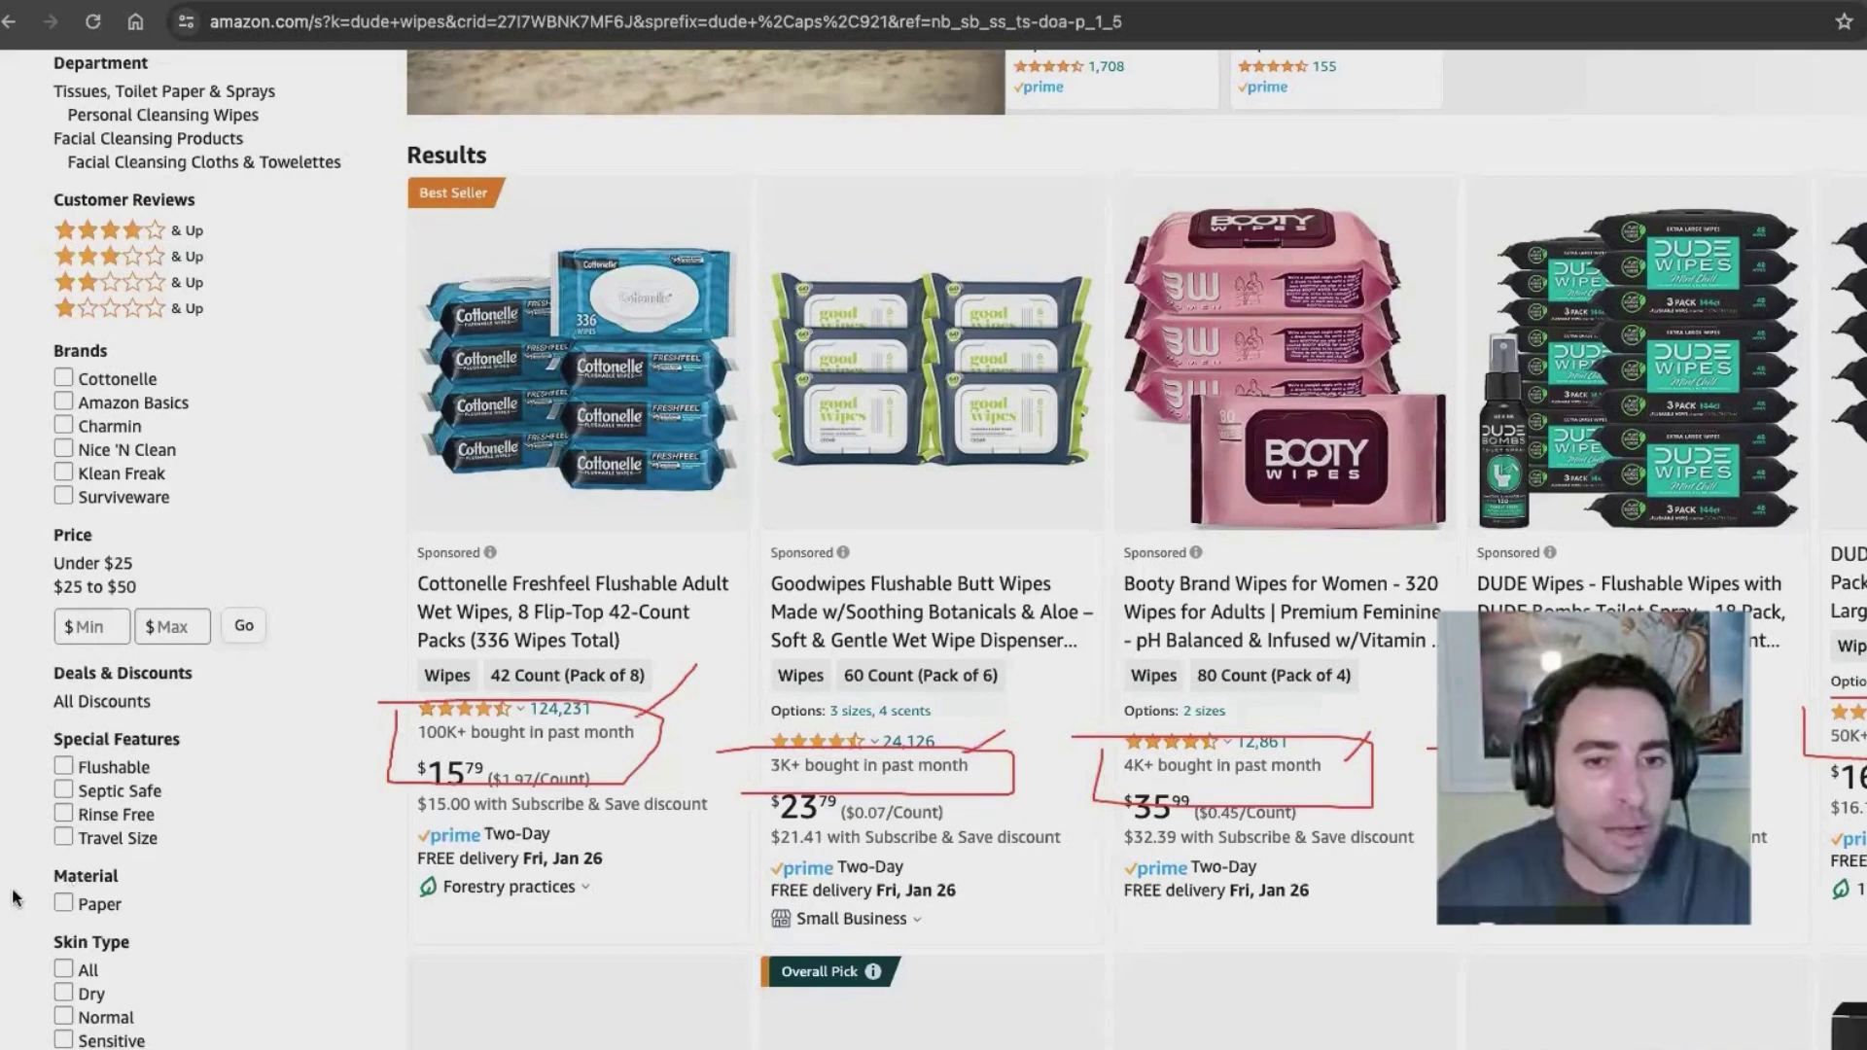
pyautogui.press('Escape')
# Step: Look over the DUDE Wipes listings further down the results and return to the top of the page
pyautogui.scroll(-5, 303, 371)
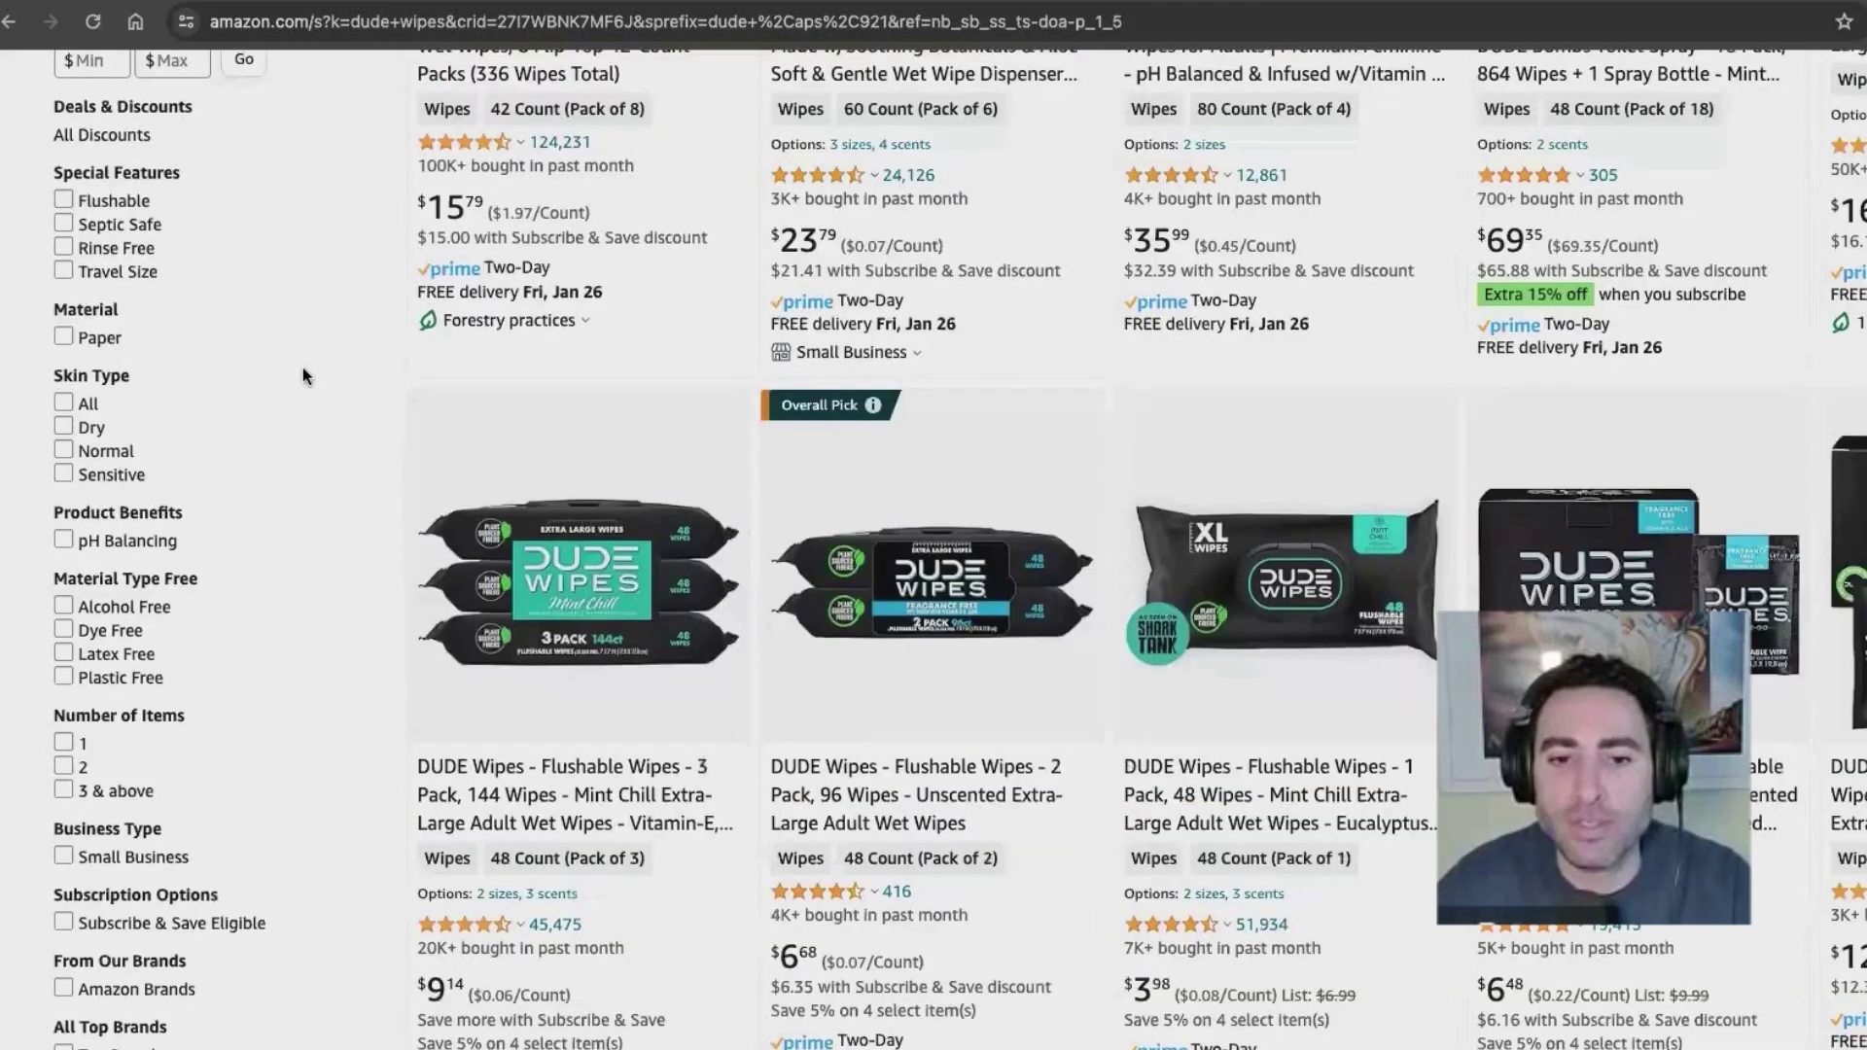
pyautogui.scroll(-3, 340, 546)
pyautogui.scroll(15, 341, 546)
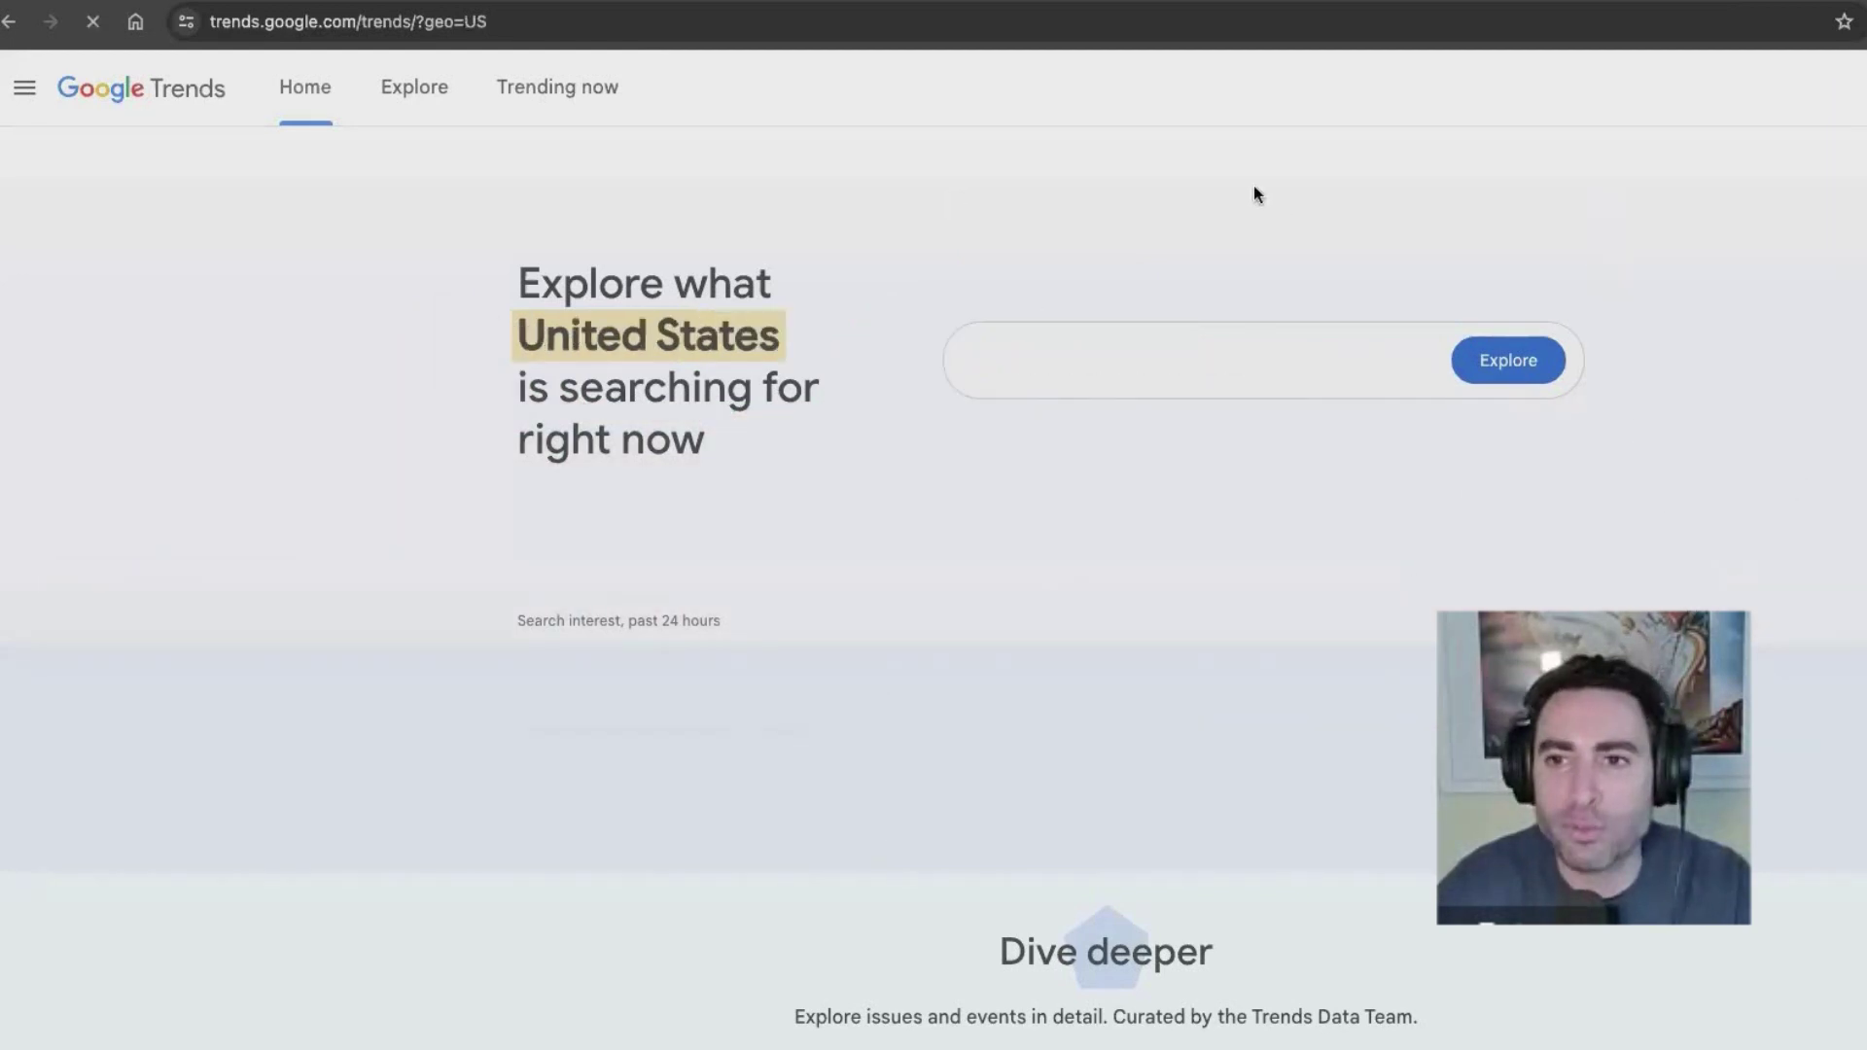
# Step: Explore the United States search trend for the term "beach tent"
pyautogui.click(1111, 345)
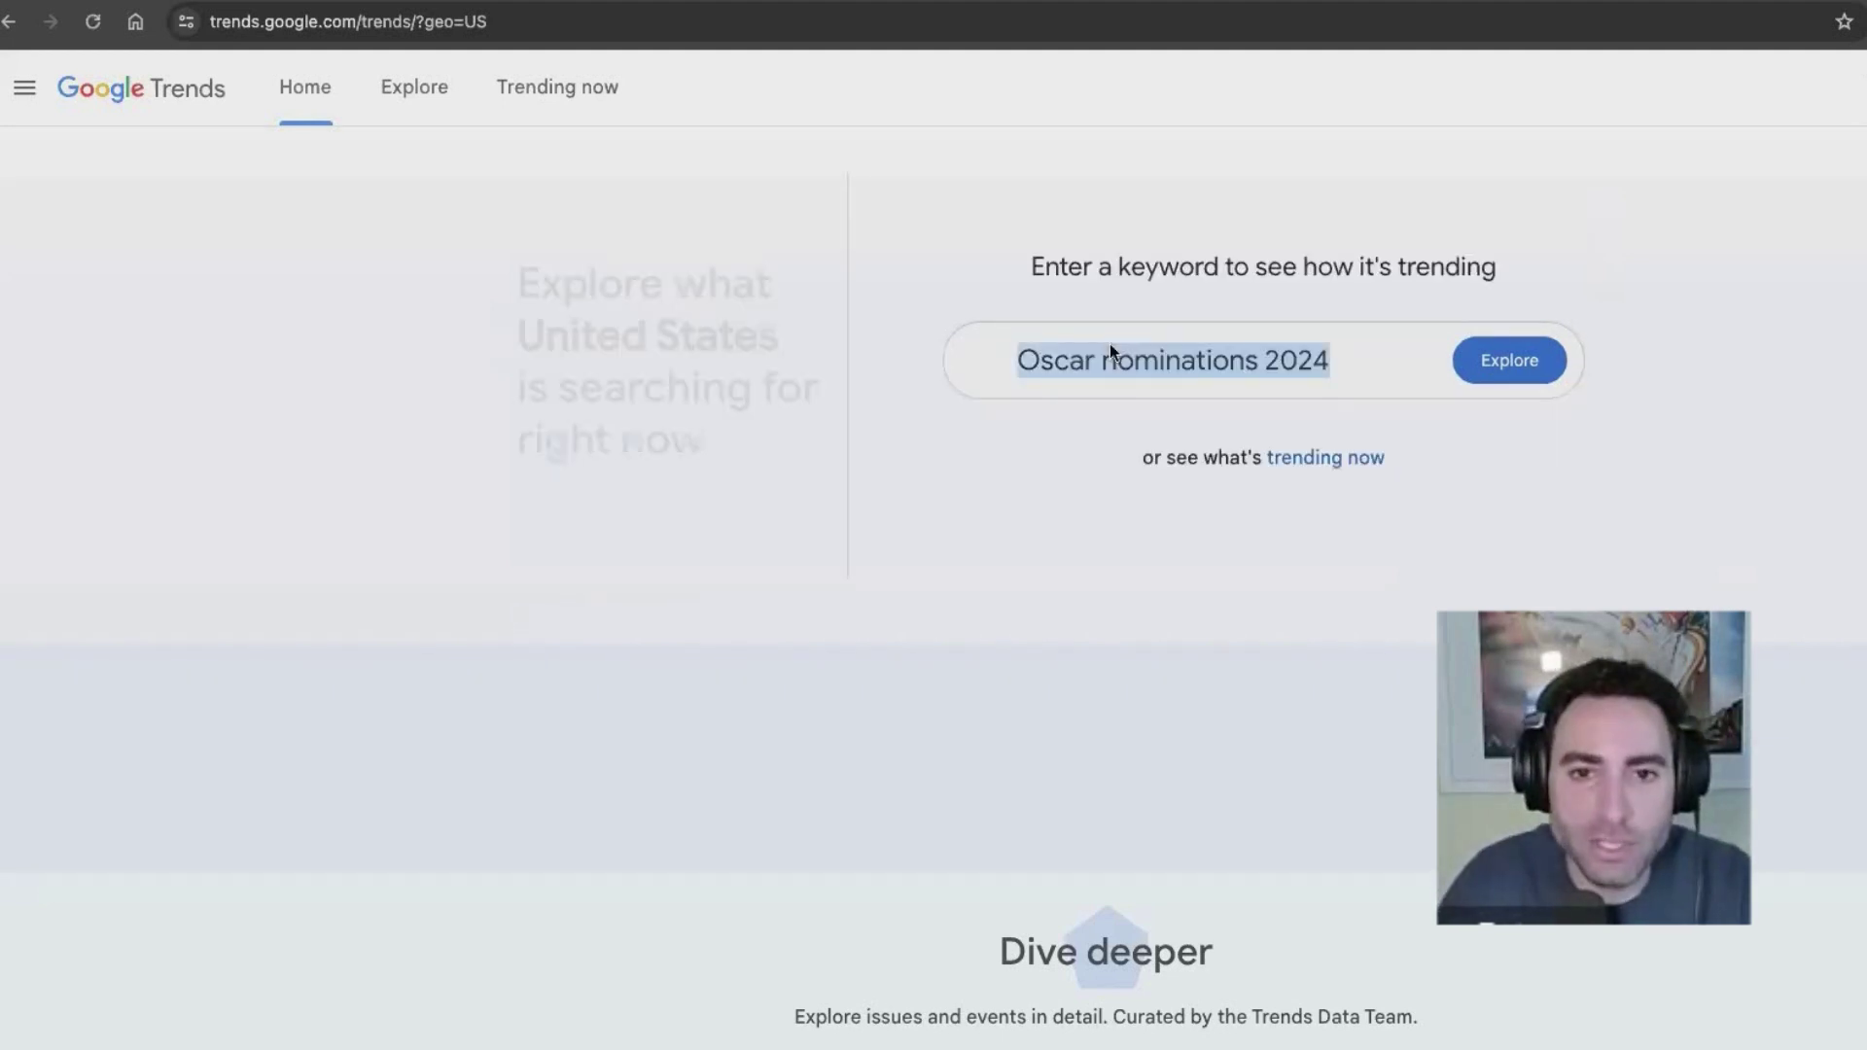
pyautogui.write('beach')
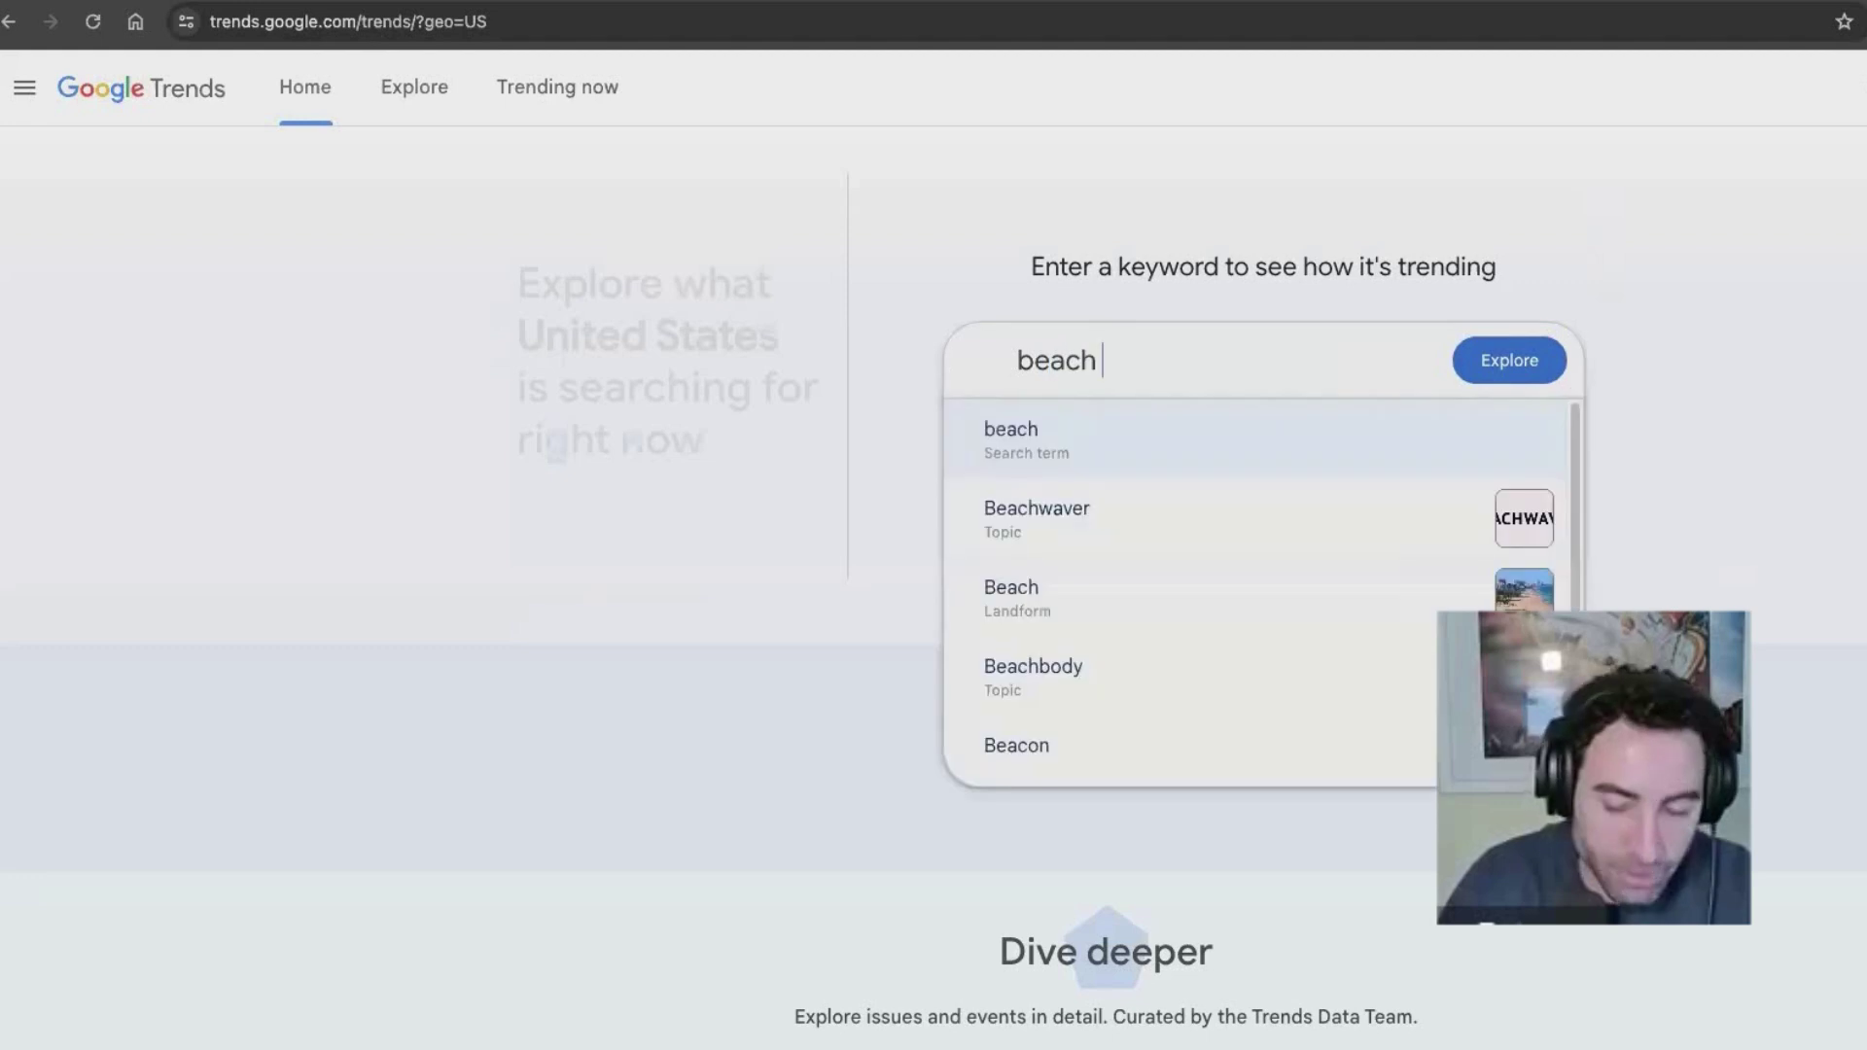
pyautogui.write(' tent')
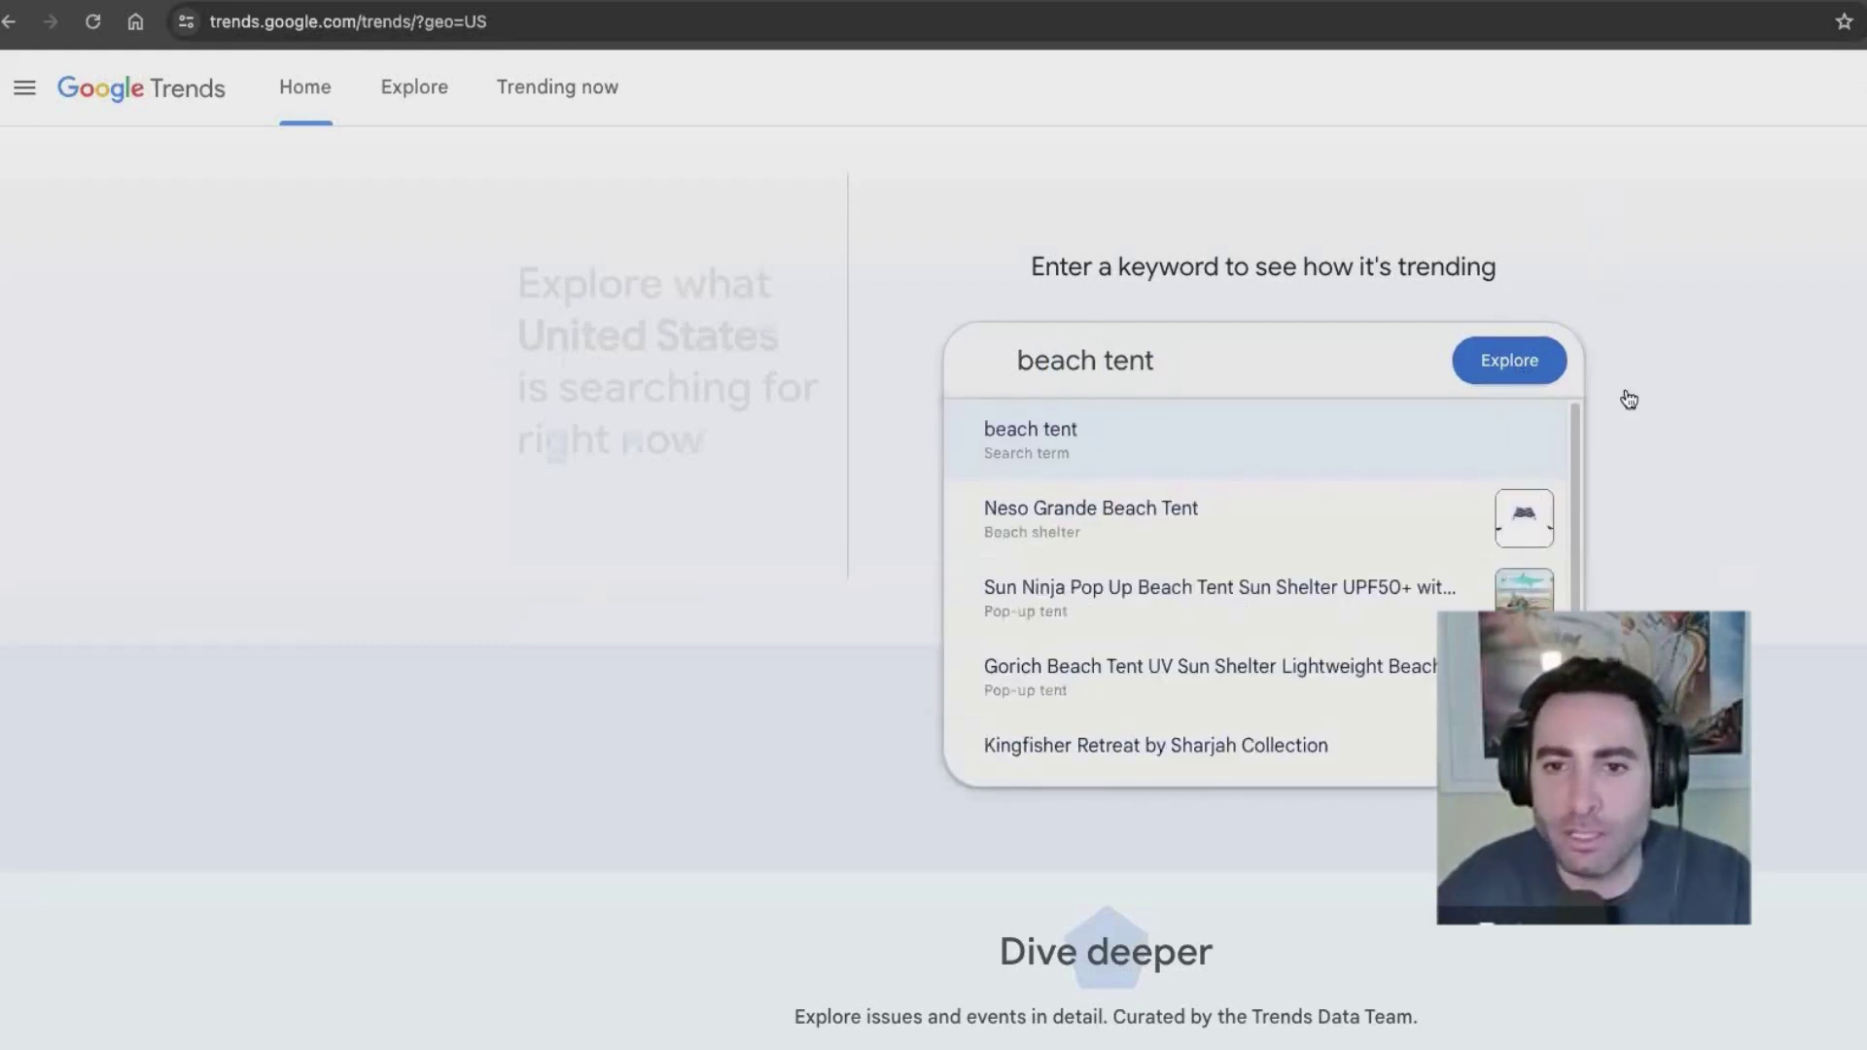
pyautogui.press('Return')
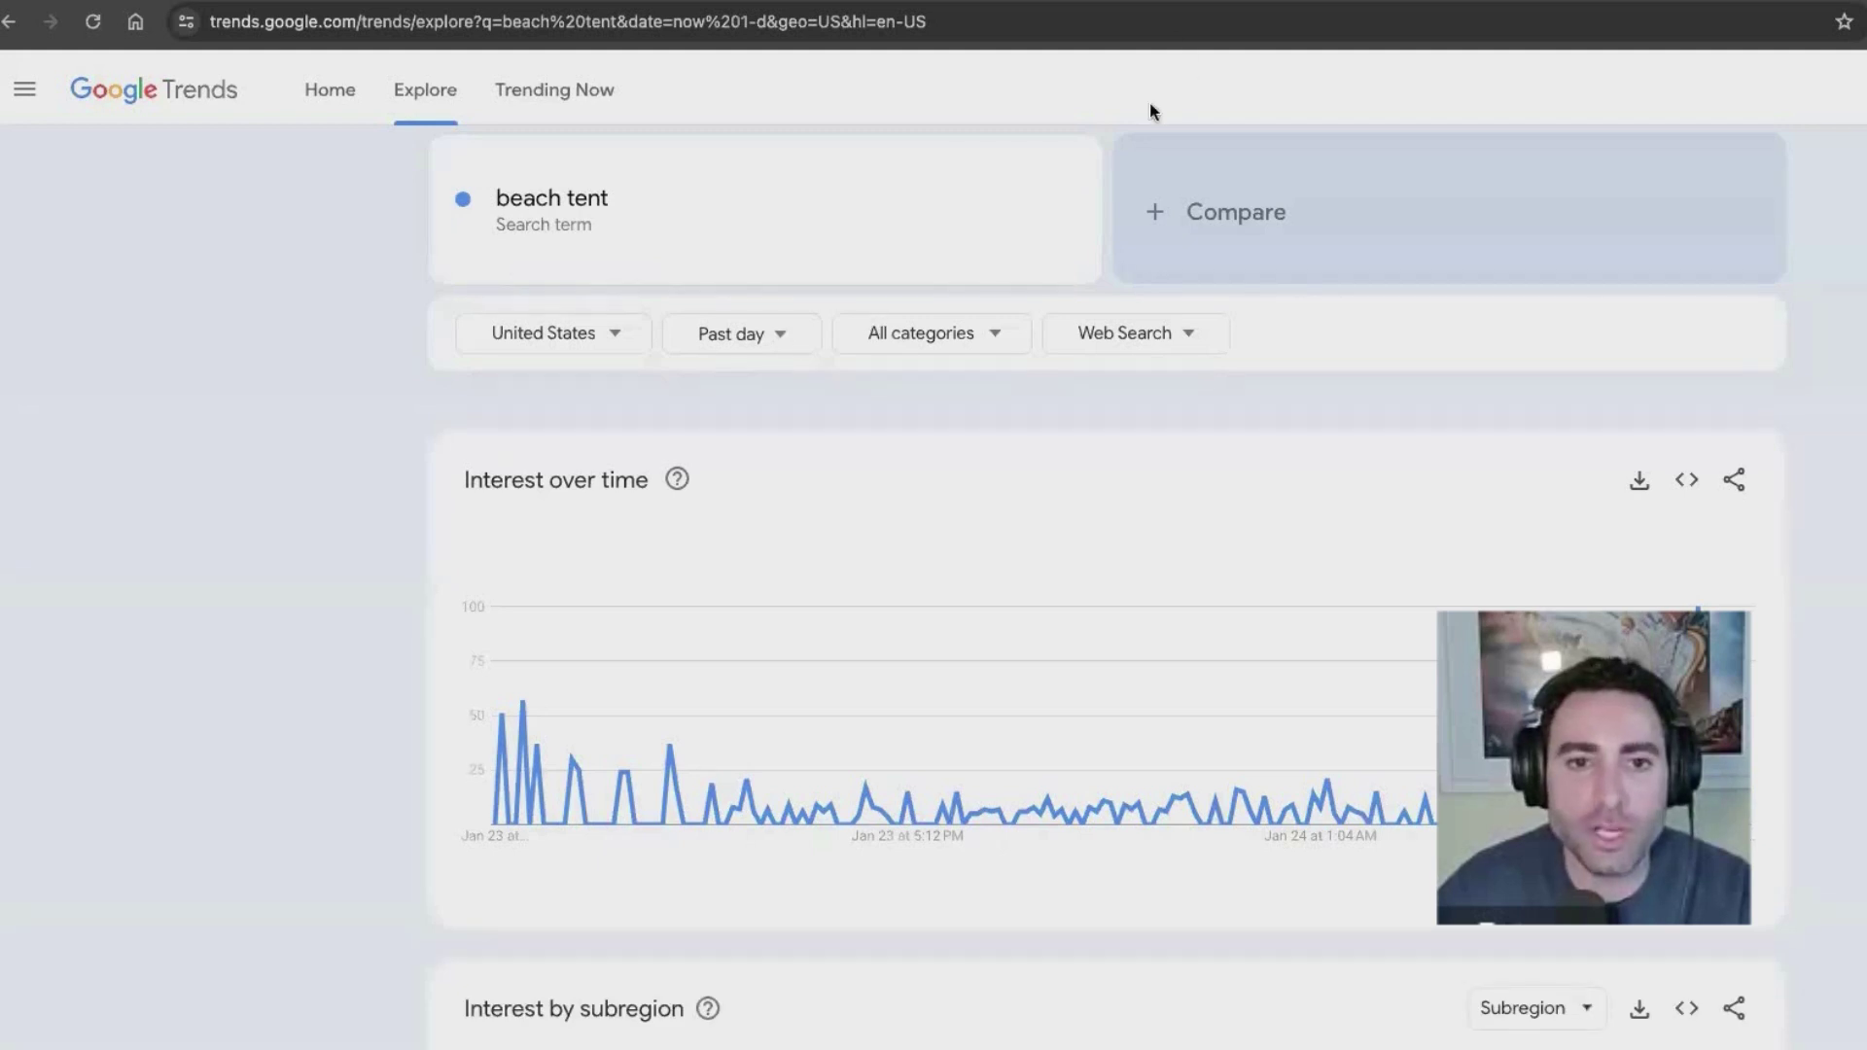
# Step: Circle the Past day filter and change the time range to Past 5 years
pyautogui.moveTo(705, 288)
pyautogui.mouseDown()
pyautogui.moveTo(736, 385)
pyautogui.moveTo(705, 288)
pyautogui.mouseUp()
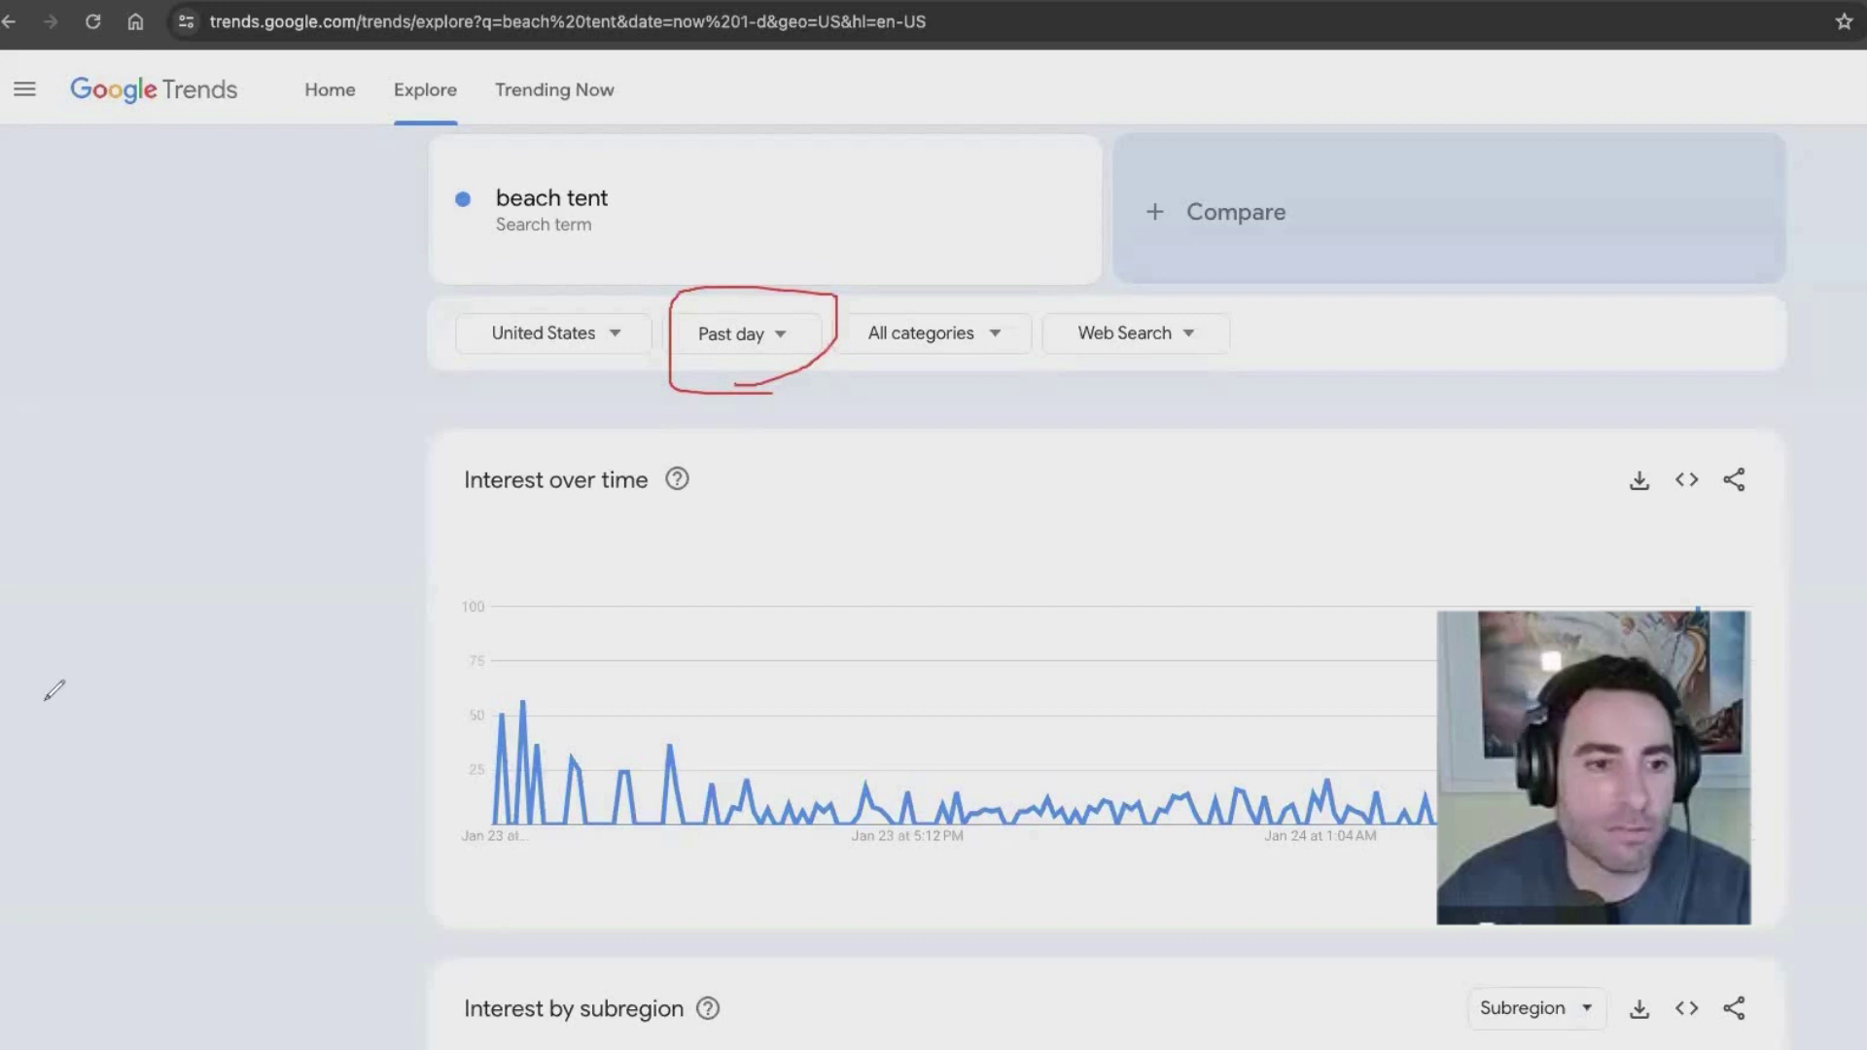
pyautogui.click(777, 342)
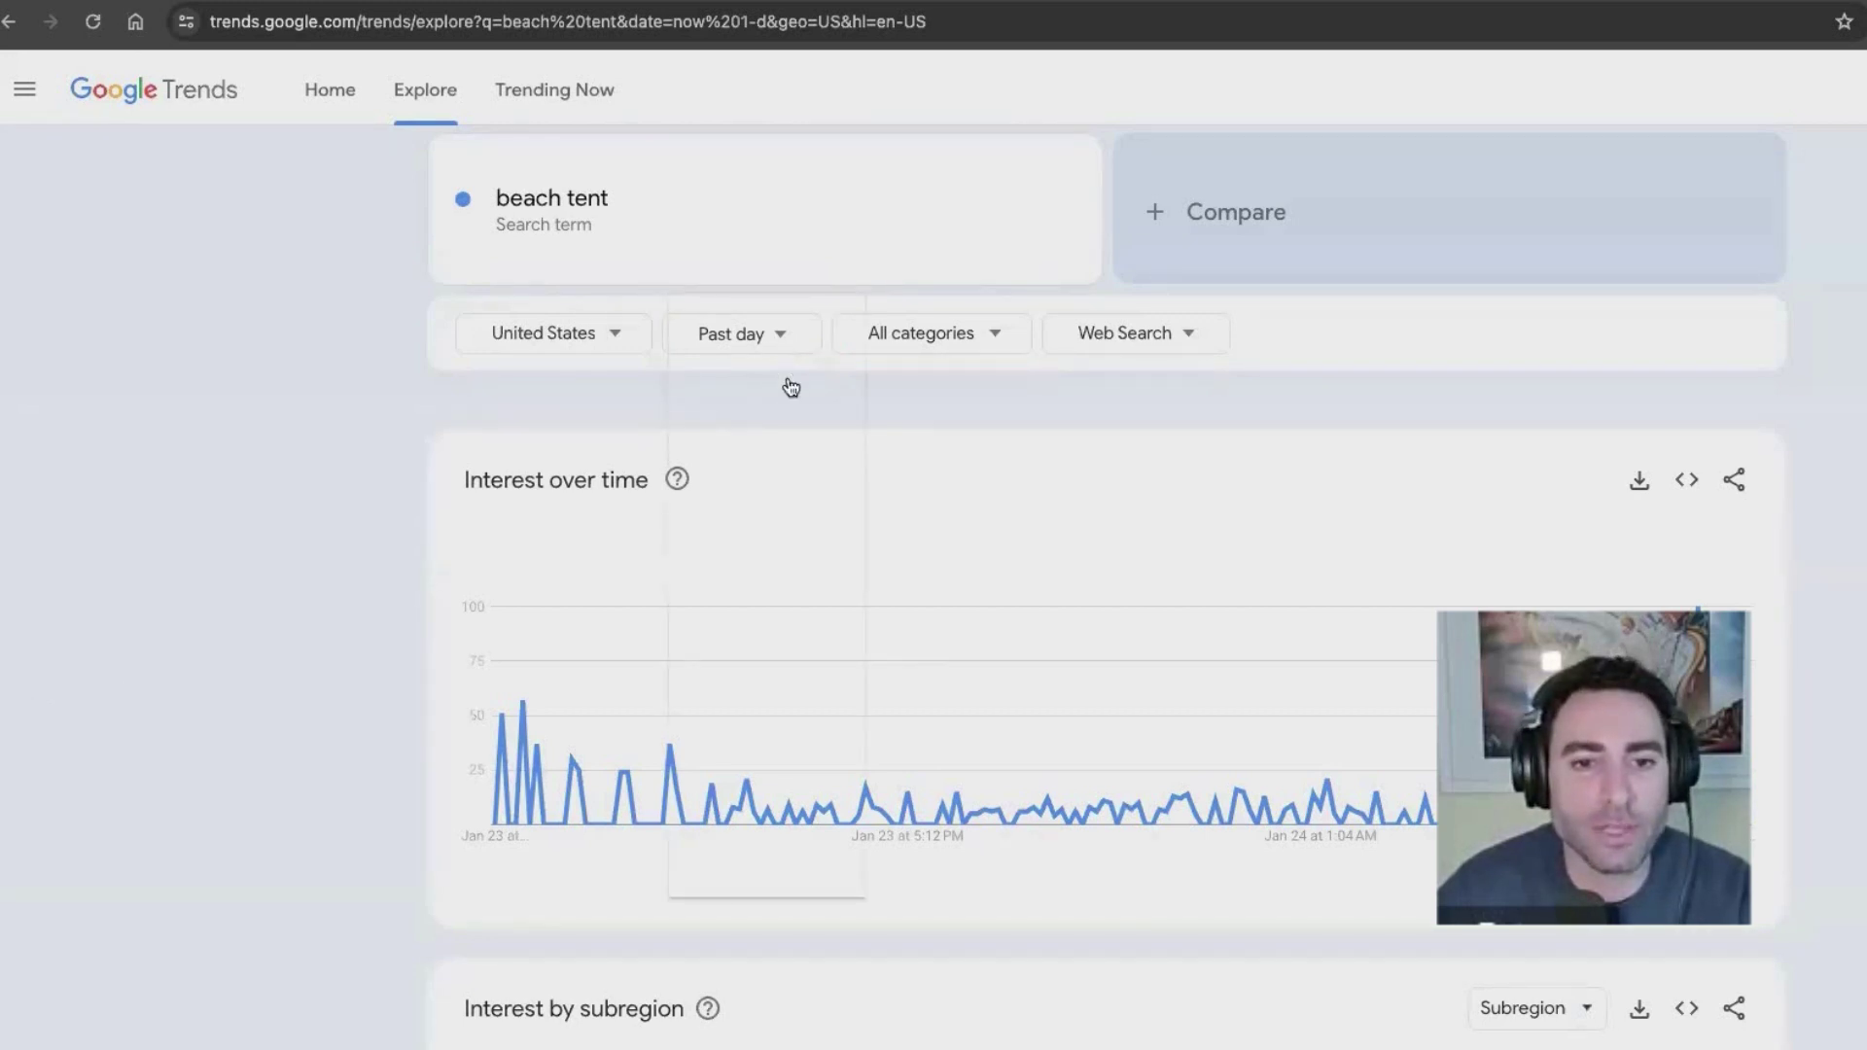
pyautogui.click(764, 736)
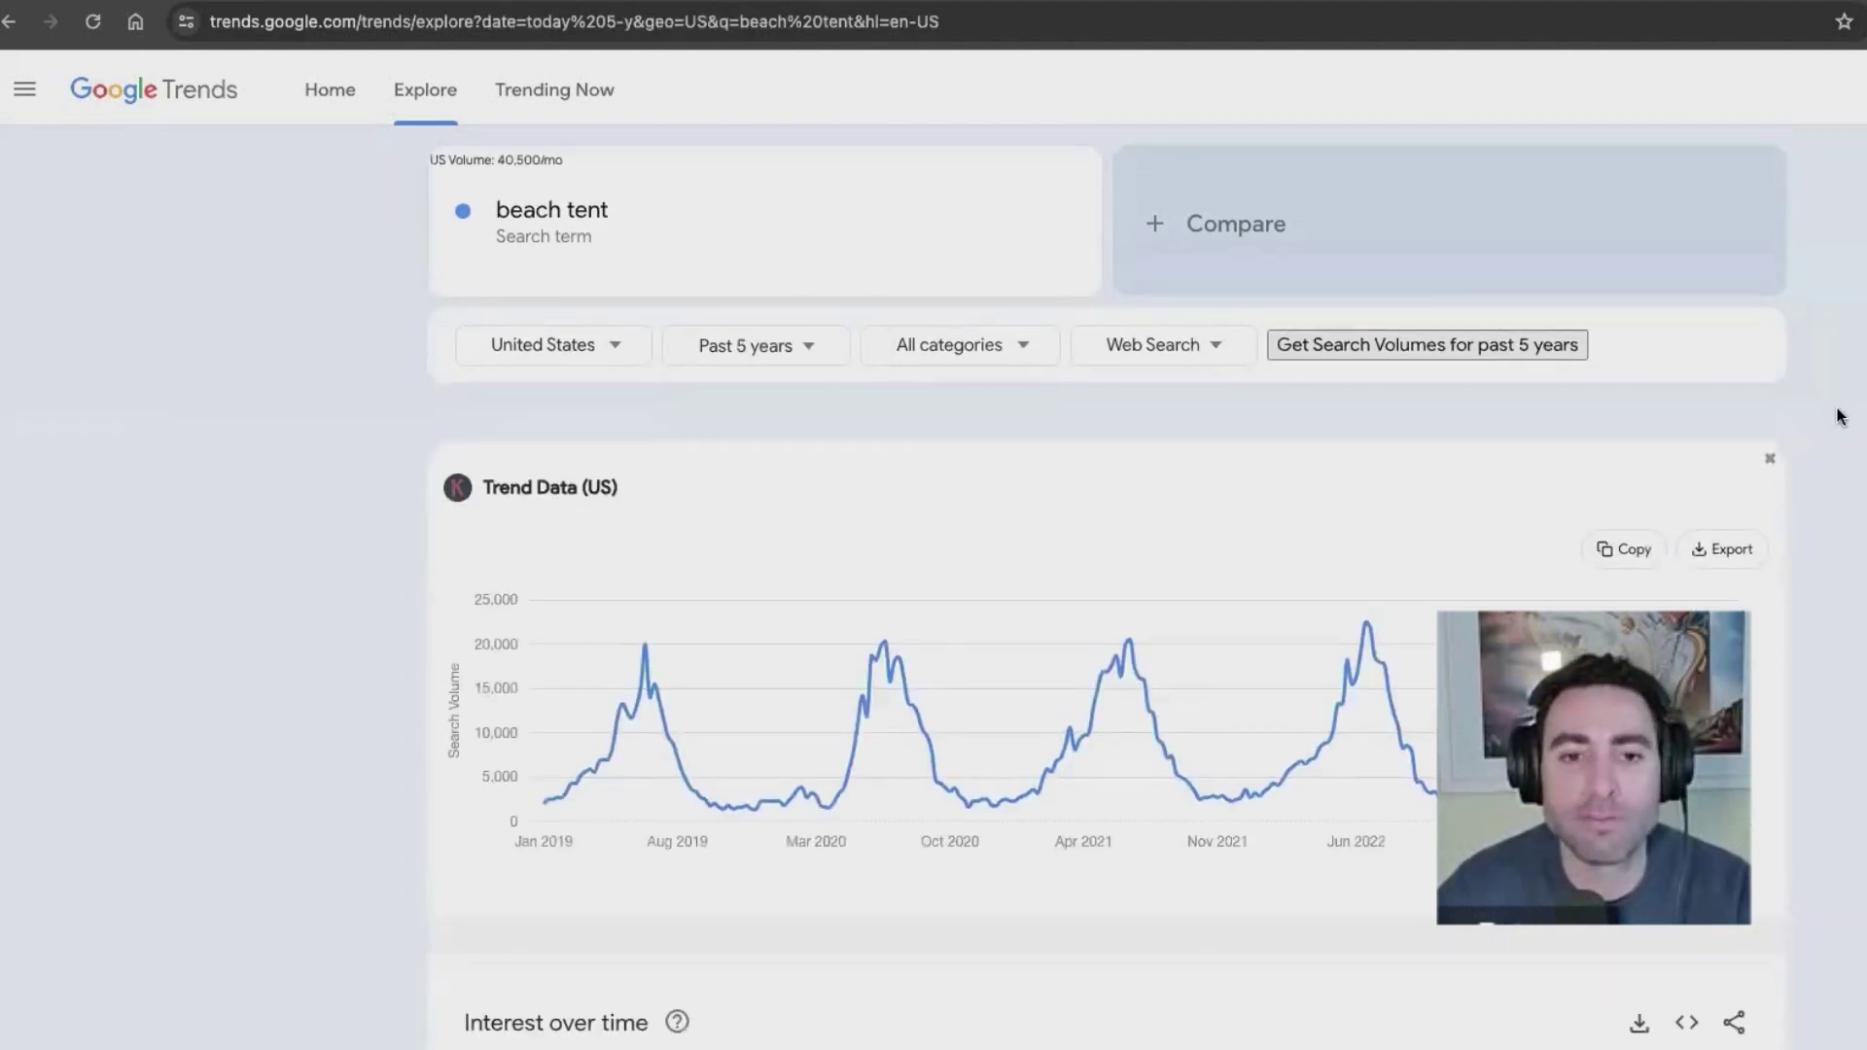
# Step: Circle the Trend Data (US) heading above the search volume chart and clear the annotation
pyautogui.scroll(-1, 1841, 417)
pyautogui.scroll(-1, 1841, 418)
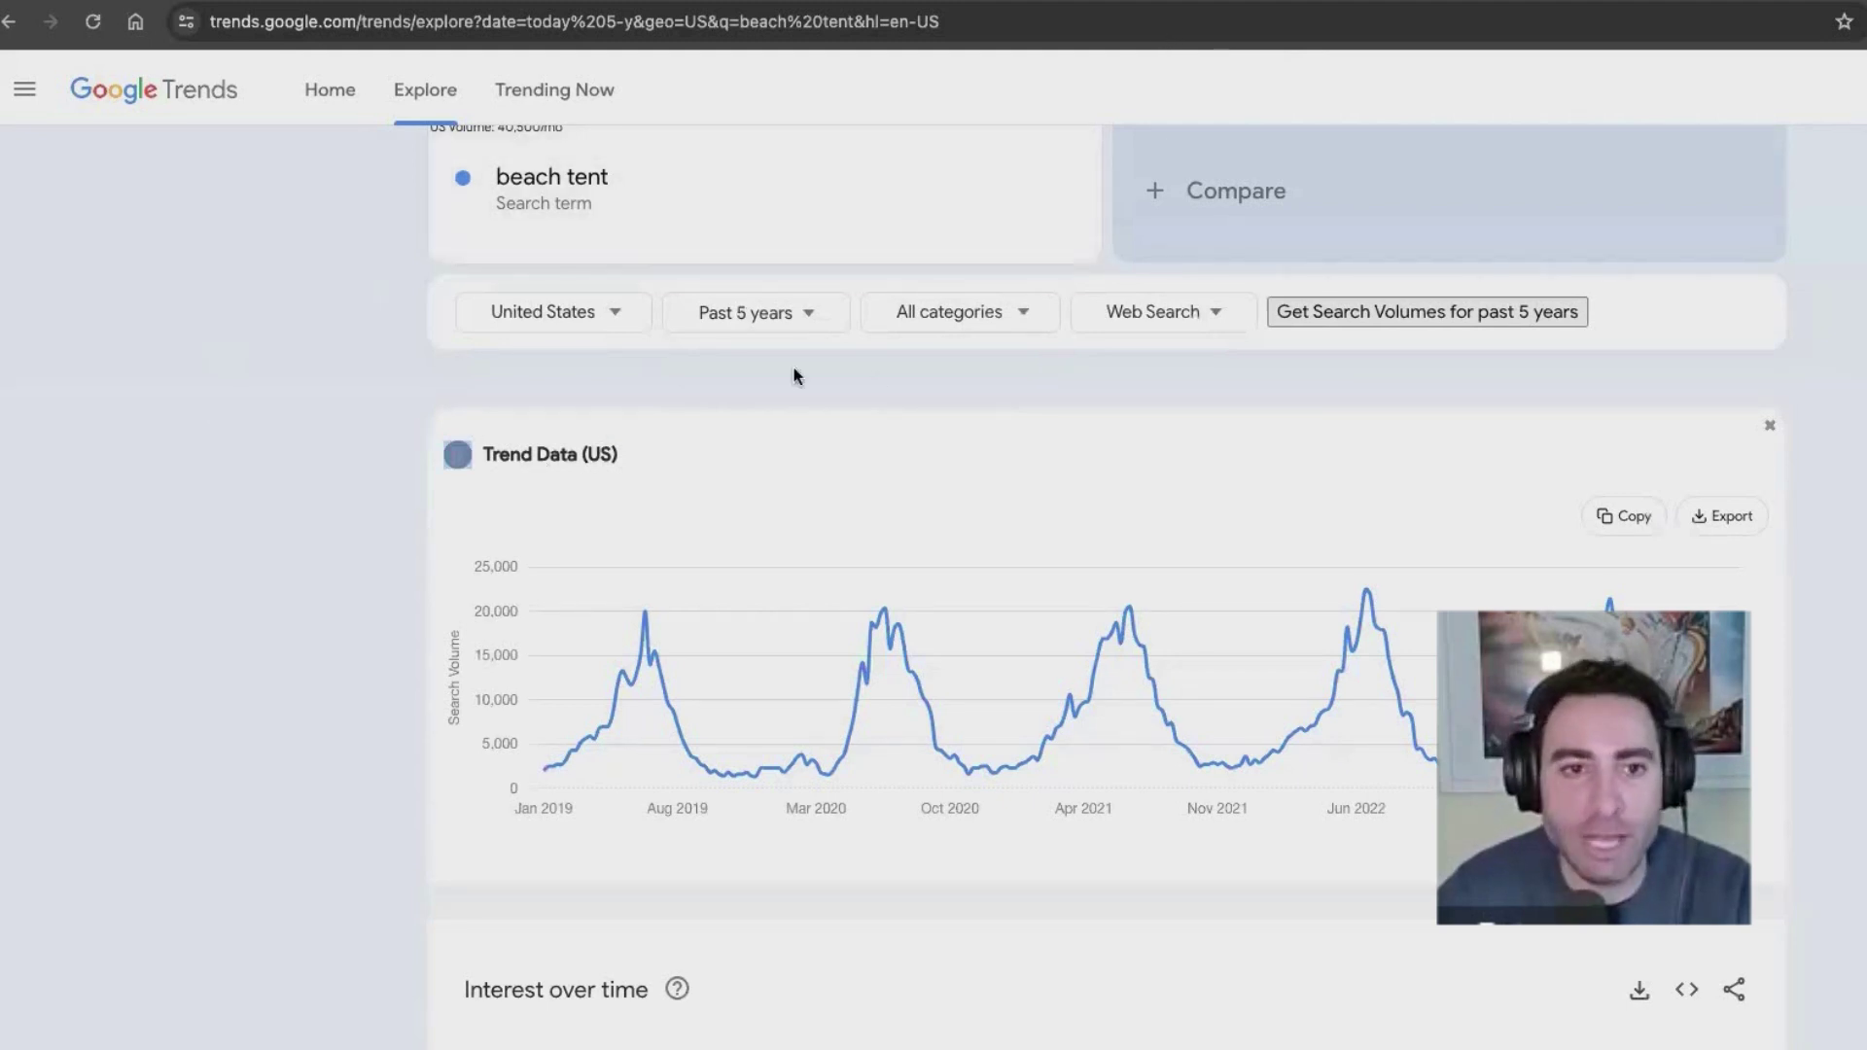
pyautogui.moveTo(652, 427)
pyautogui.mouseDown()
pyautogui.moveTo(418, 433)
pyautogui.moveTo(532, 507)
pyautogui.mouseUp()
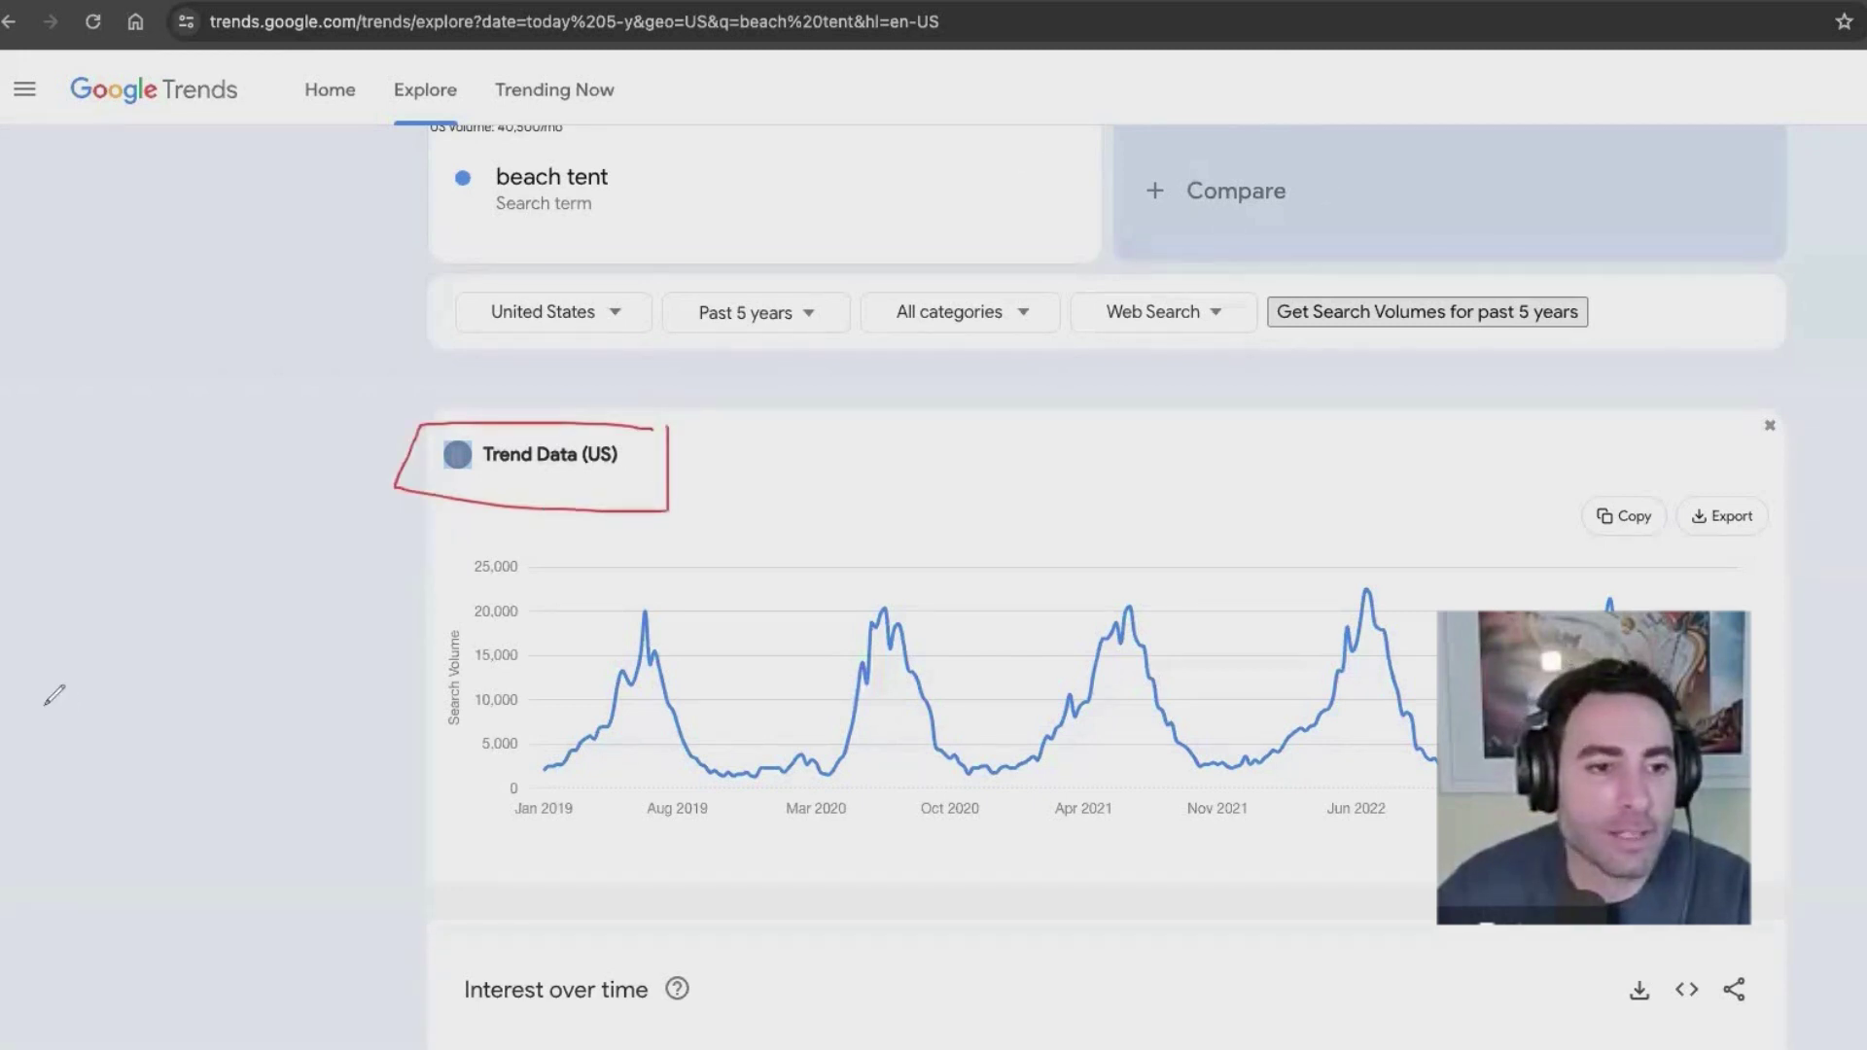
pyautogui.press('Escape')
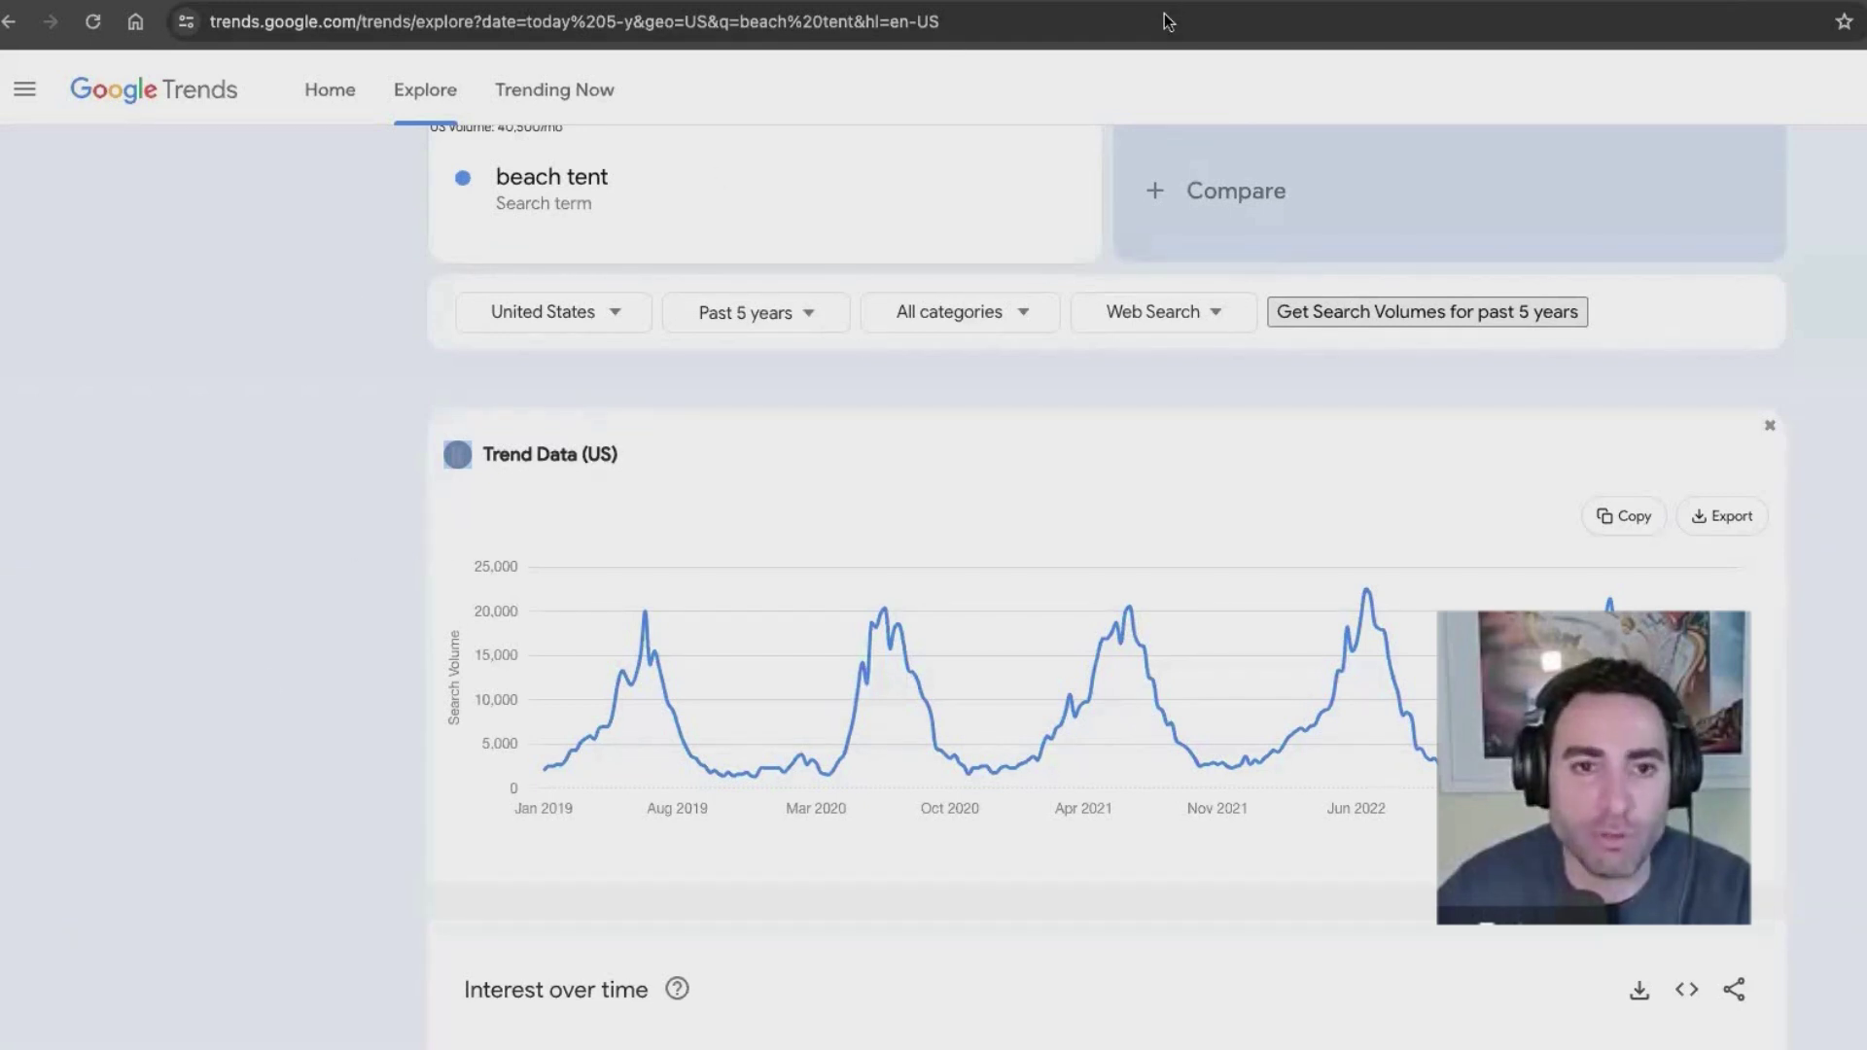
# Step: Bracket the Search Volume axis, tick its values from 5,000 to 25,000, and clear the annotations
pyautogui.hotkey('ctrl', 'a')
pyautogui.click(562, 540)
pyautogui.moveTo(421, 625)
pyautogui.mouseDown()
pyautogui.moveTo(421, 831)
pyautogui.moveTo(504, 841)
pyautogui.mouseUp()
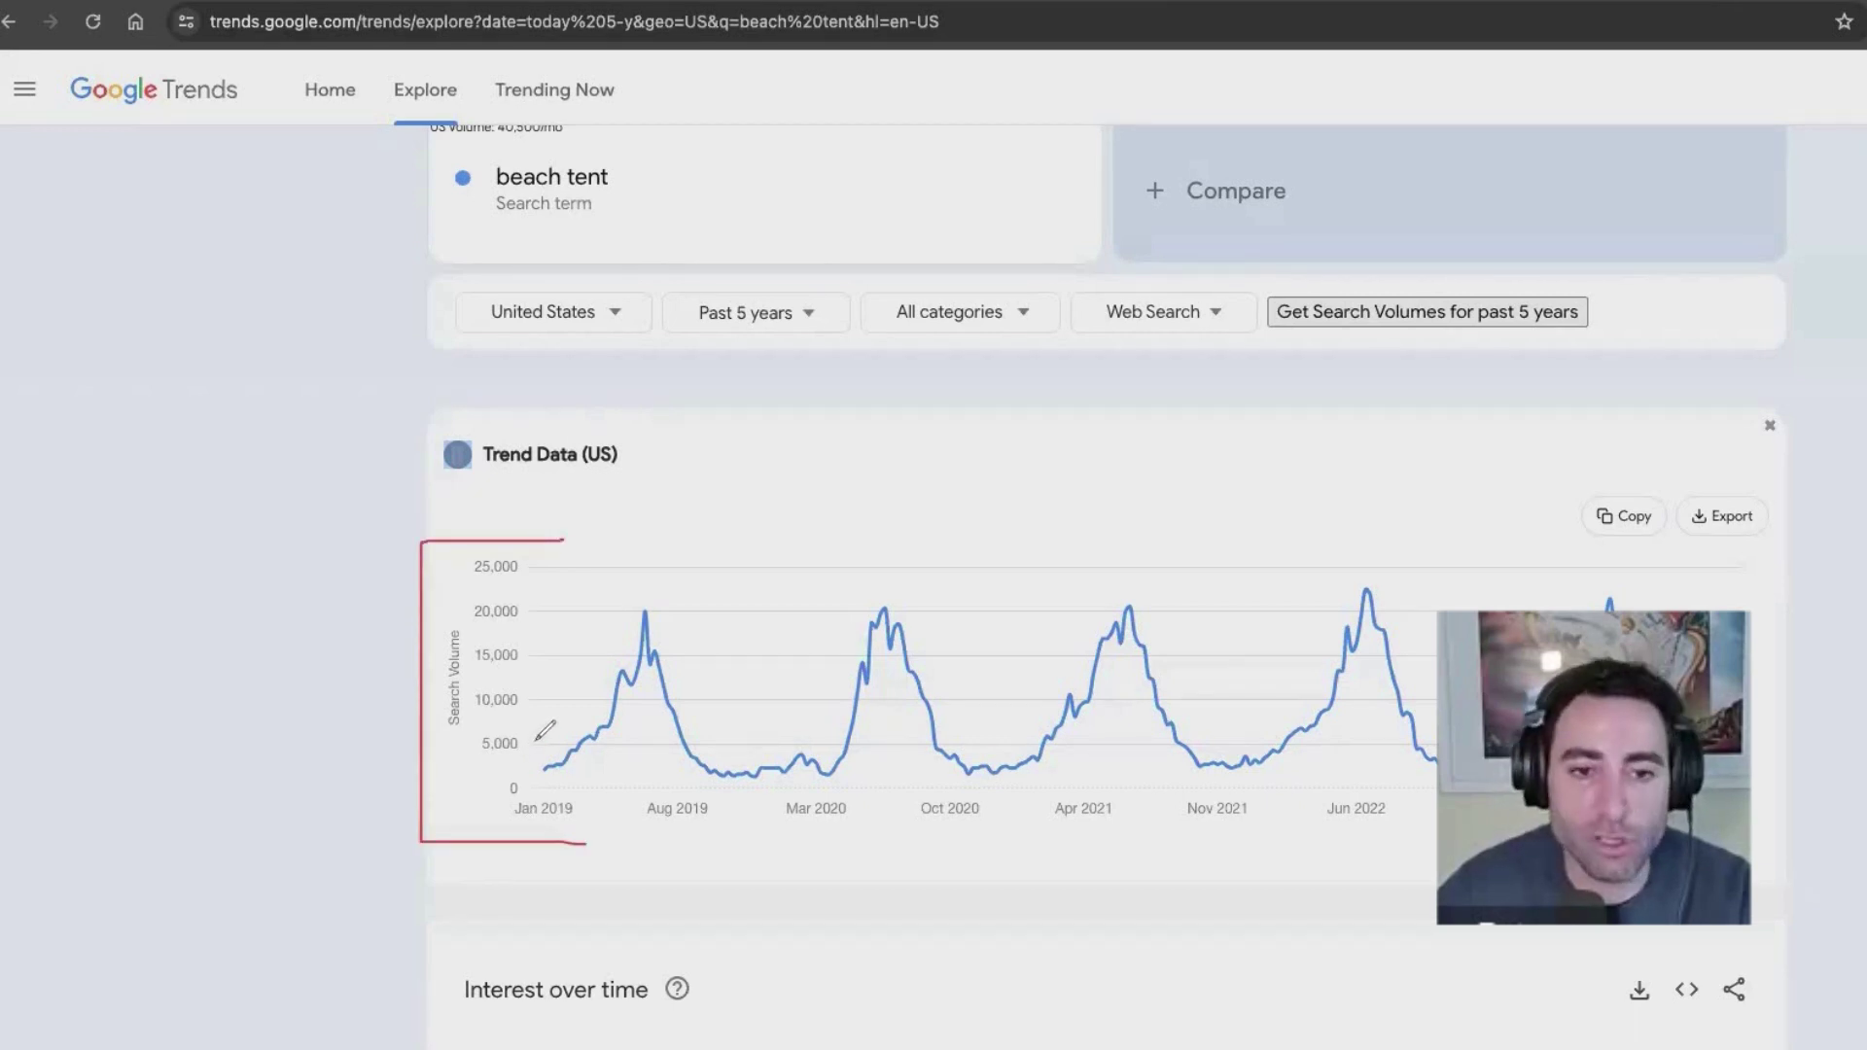
pyautogui.moveTo(528, 748); pyautogui.dragTo(550, 734)
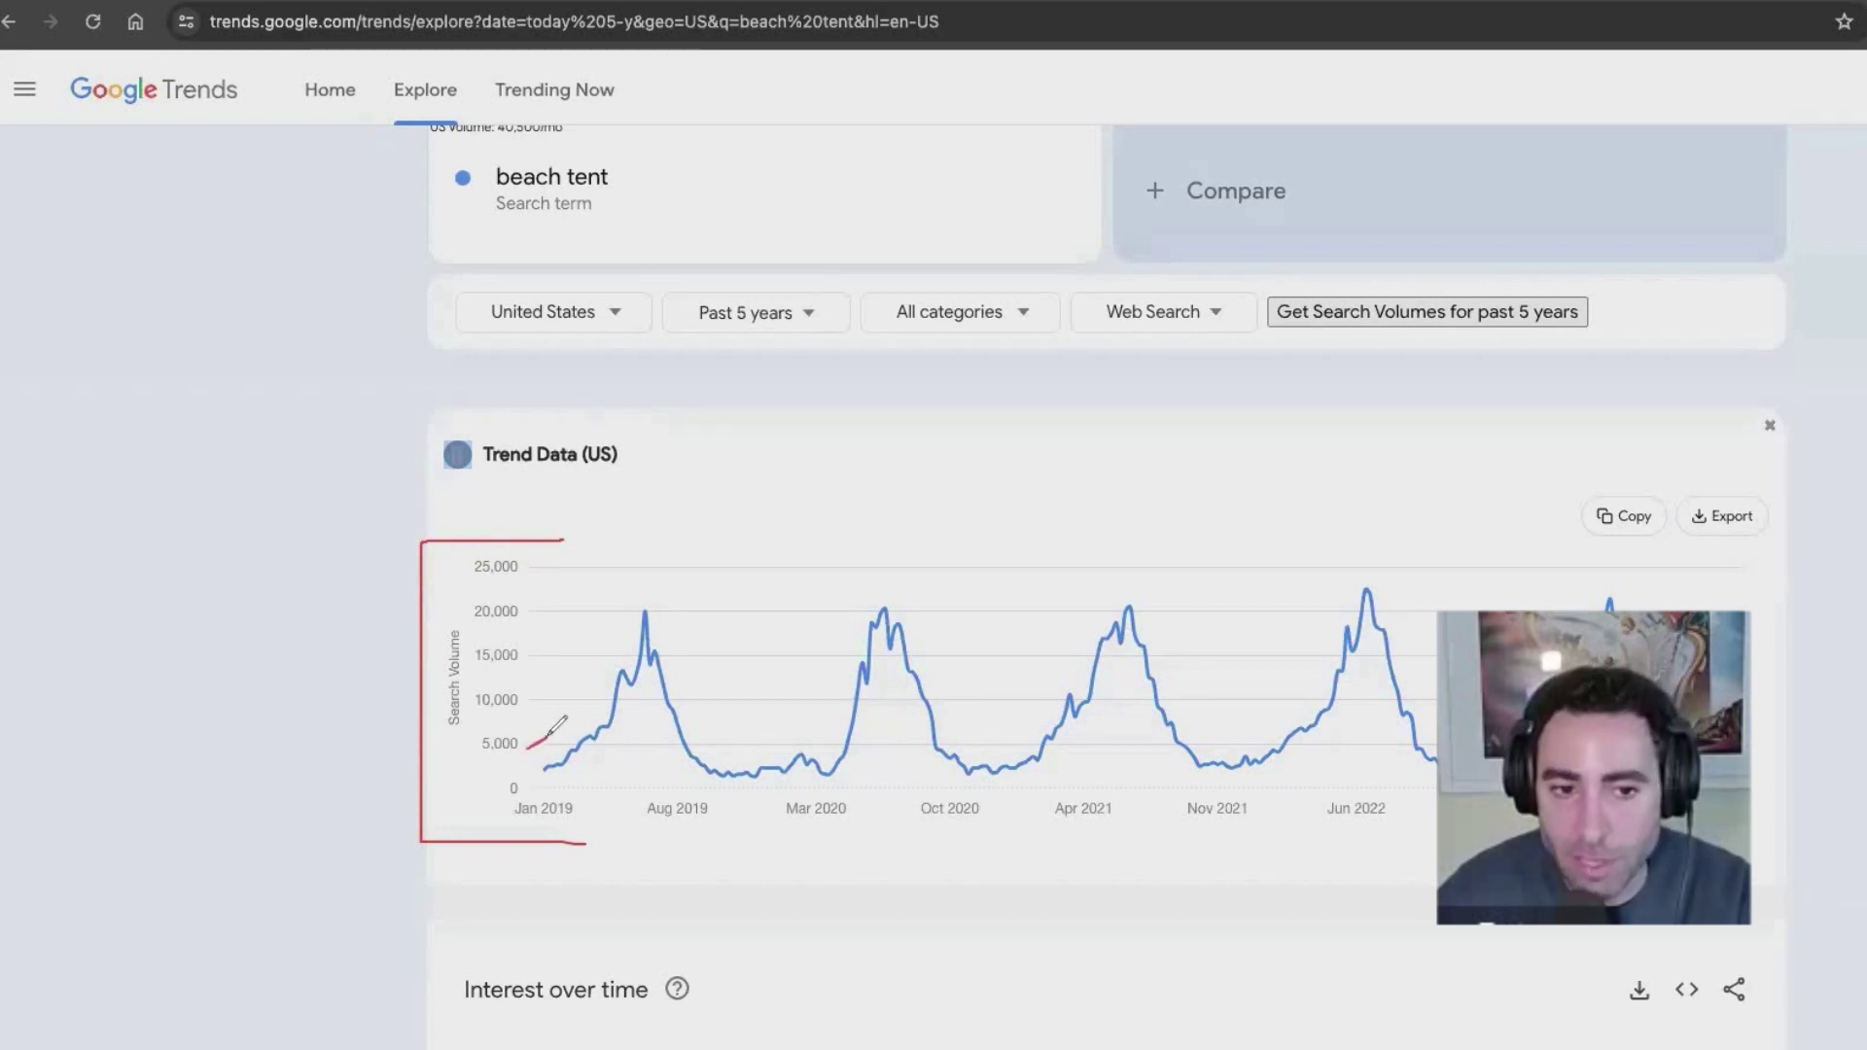
pyautogui.moveTo(533, 707); pyautogui.dragTo(557, 568)
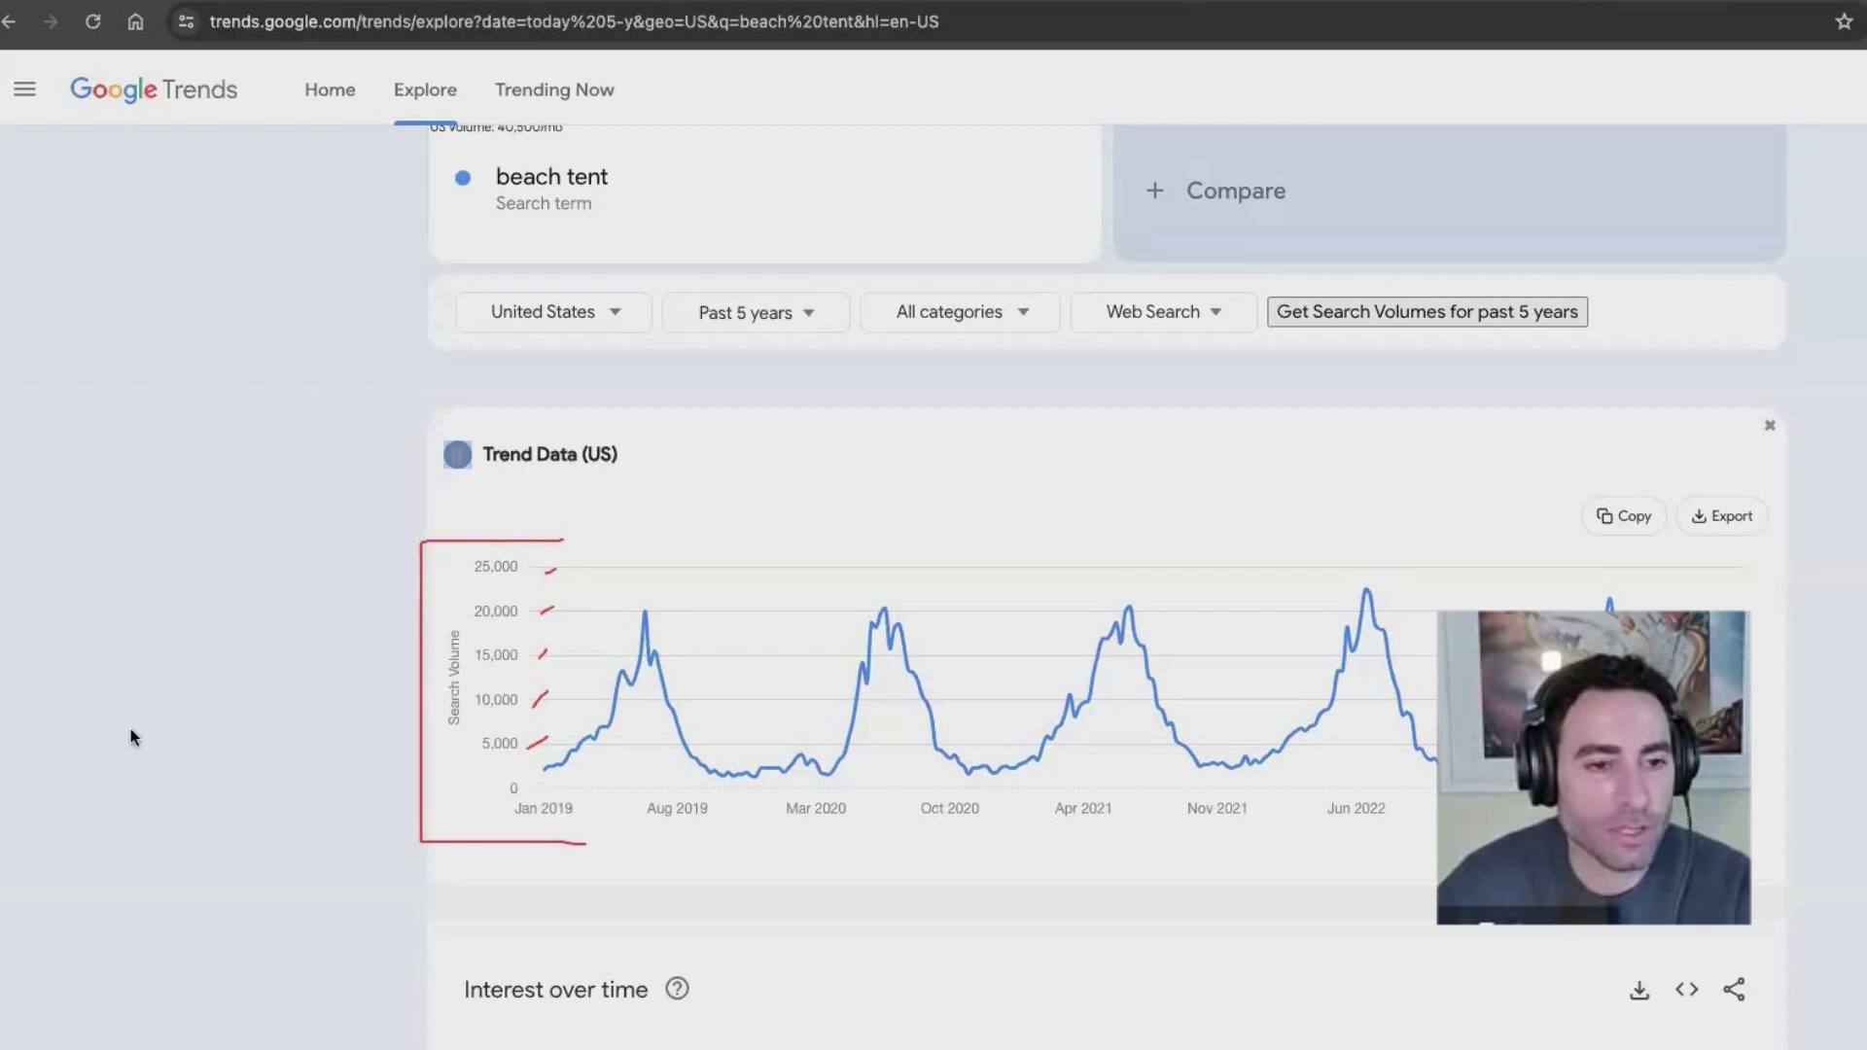
pyautogui.click(50, 873)
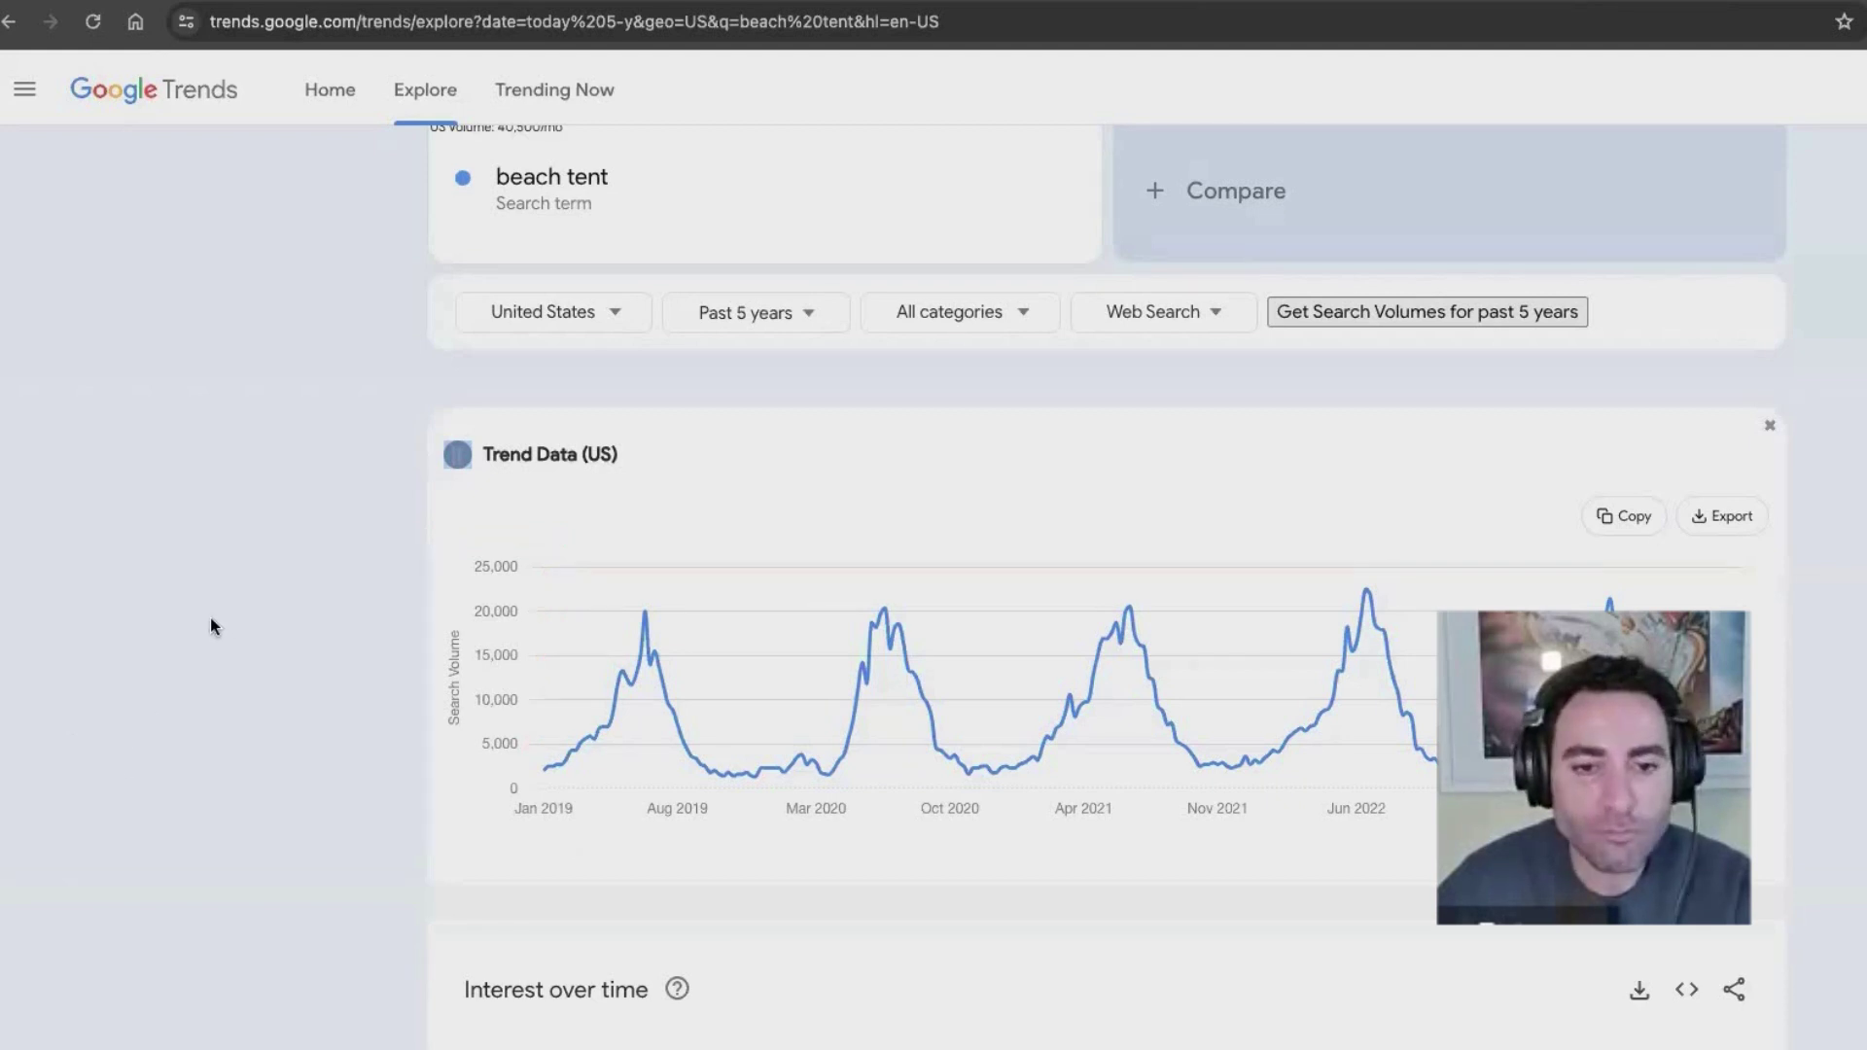
# Step: Draw a box around the Interest over time chart and add up and down arrows beside its vertical axis
pyautogui.scroll(-5, 210, 616)
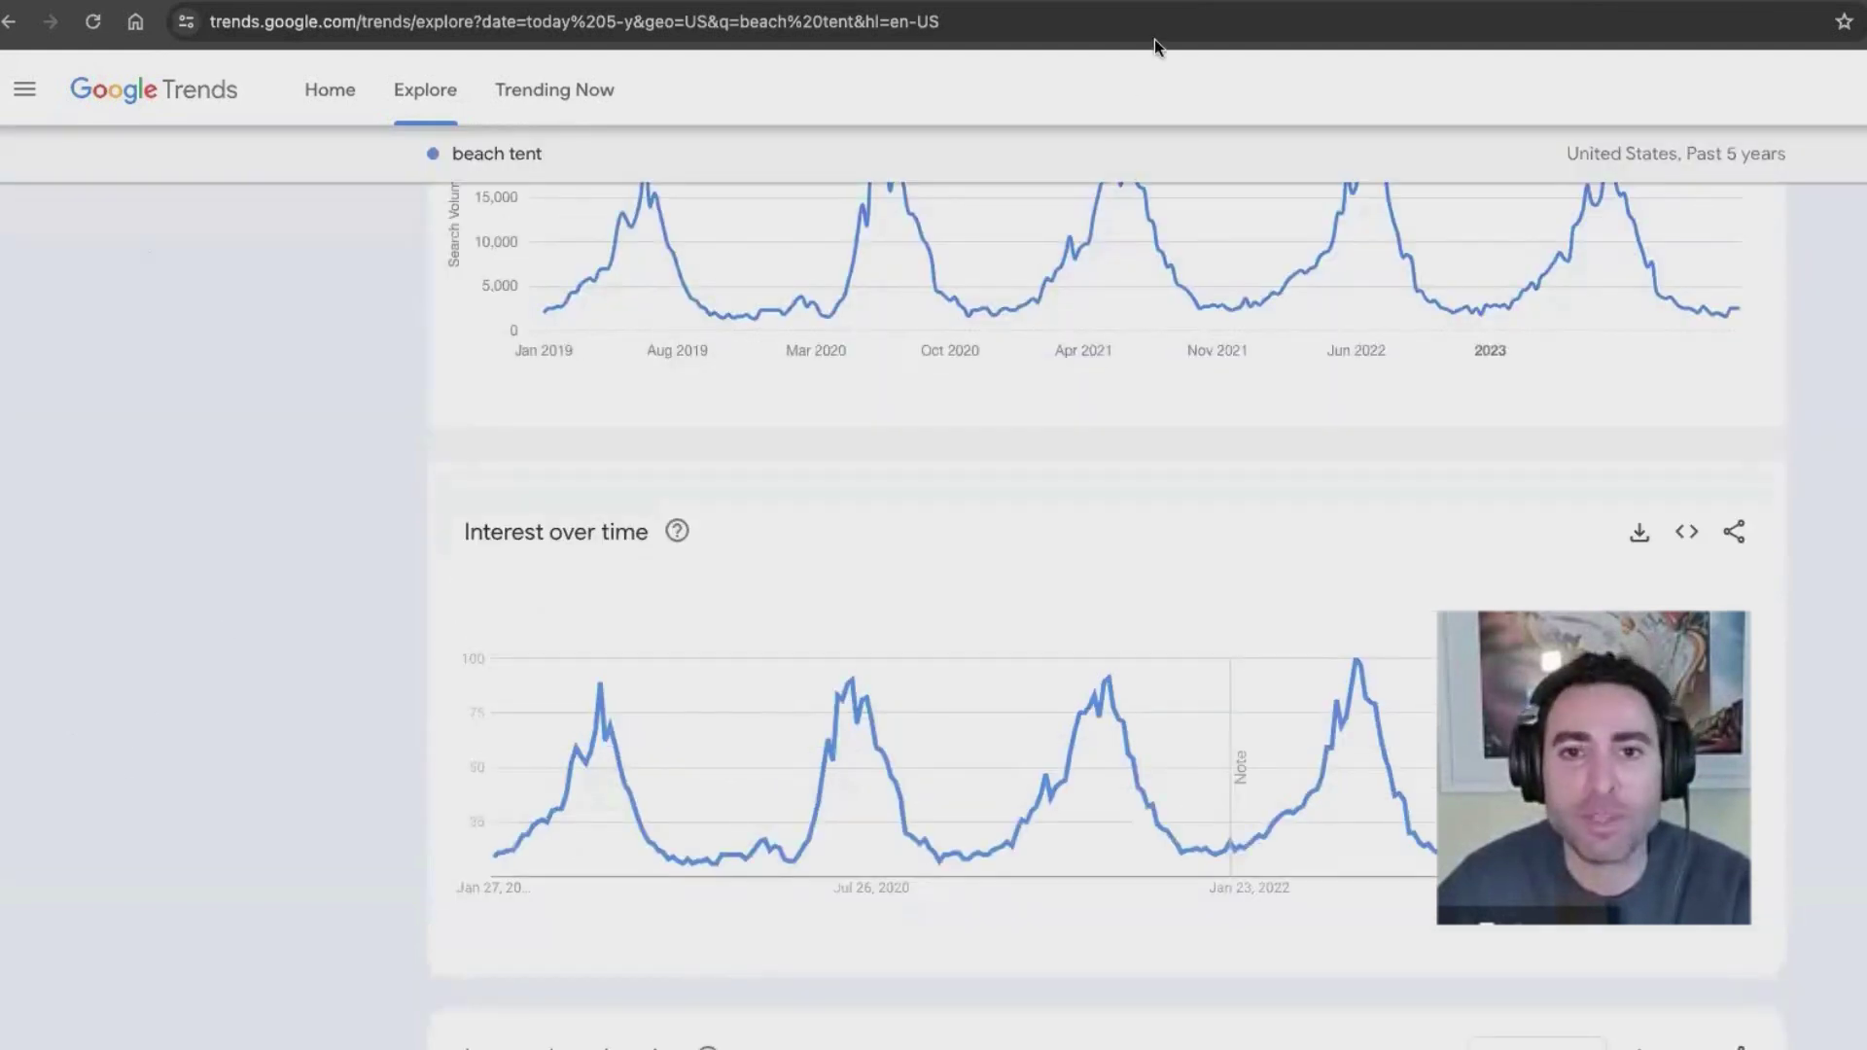
pyautogui.moveTo(816, 451)
pyautogui.mouseDown()
pyautogui.moveTo(655, 451)
pyautogui.moveTo(383, 838)
pyautogui.moveTo(377, 939)
pyautogui.moveTo(1317, 972)
pyautogui.moveTo(1853, 779)
pyautogui.moveTo(814, 439)
pyautogui.mouseUp()
pyautogui.moveTo(428, 680); pyautogui.dragTo(461, 702)
pyautogui.moveTo(437, 798); pyautogui.dragTo(455, 840)
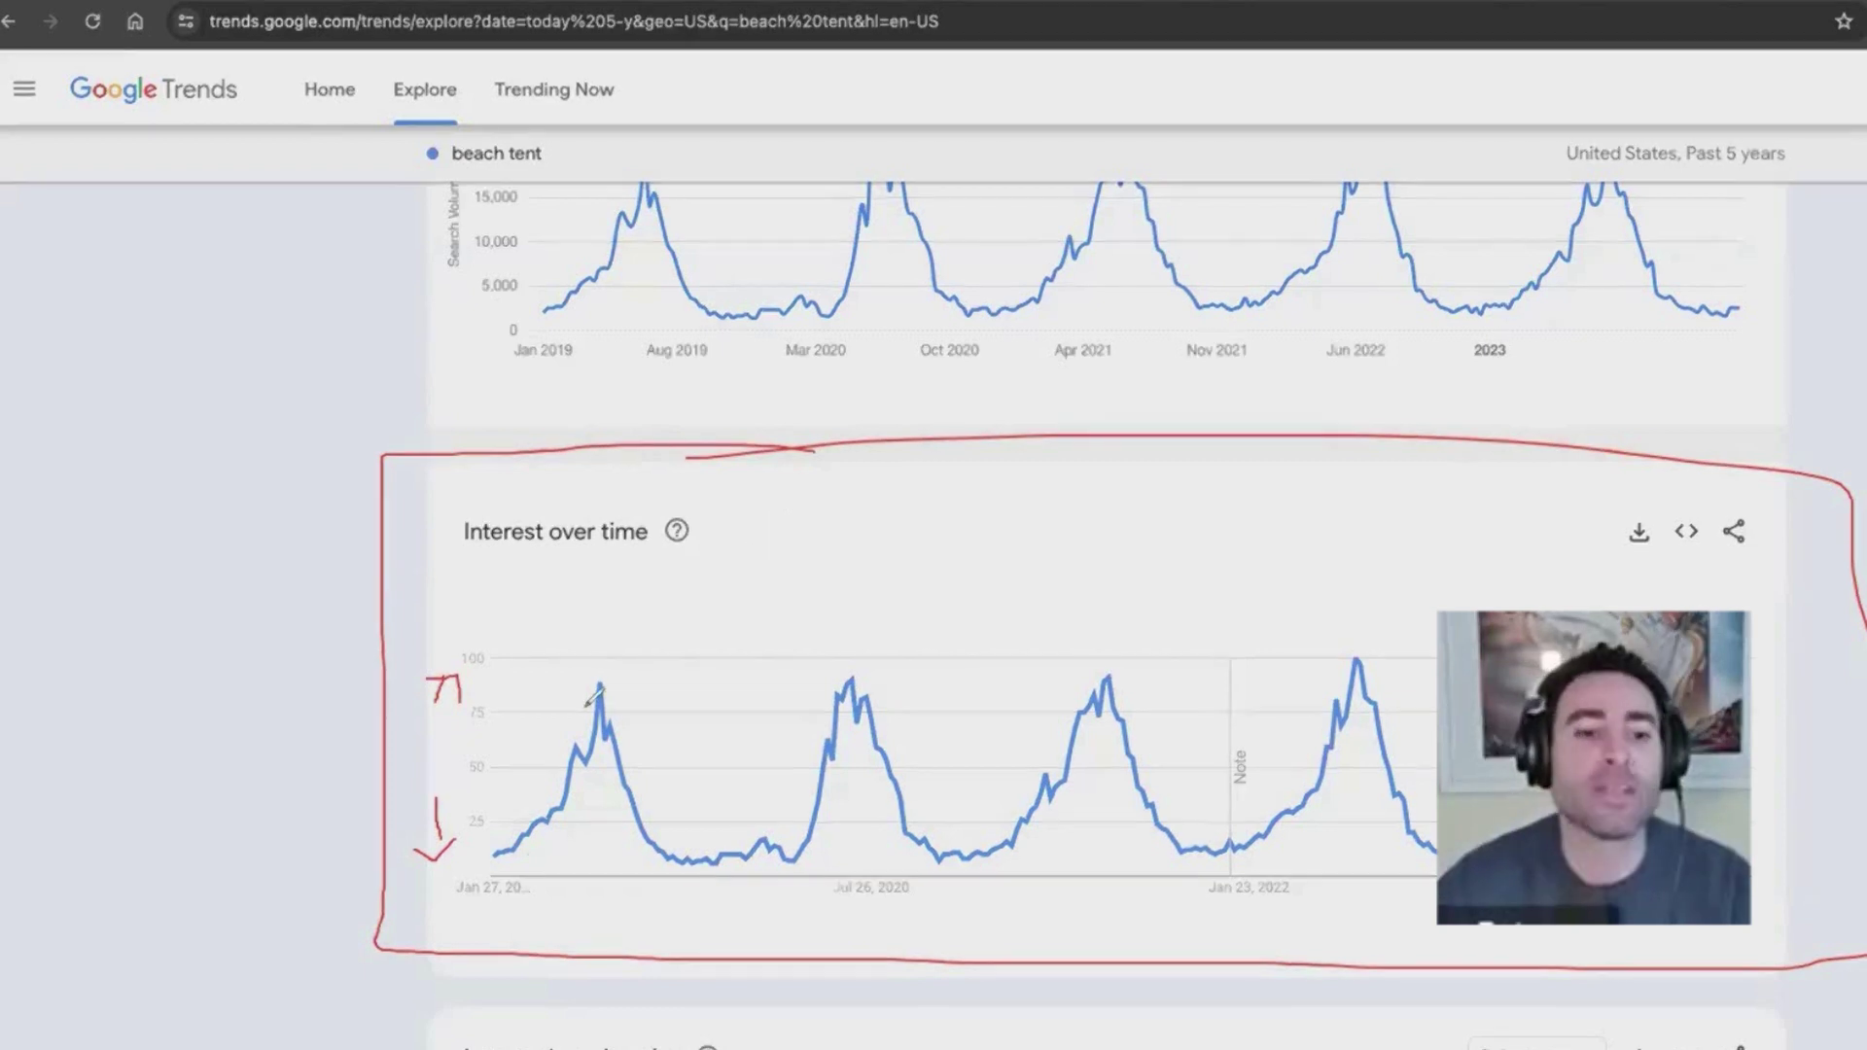
# Step: Trace the yearly peaks and dips along the whole Interest over time curve, and clear all annotations
pyautogui.moveTo(482, 853)
pyautogui.mouseDown()
pyautogui.moveTo(600, 654)
pyautogui.moveTo(603, 683)
pyautogui.mouseUp()
pyautogui.moveTo(647, 799)
pyautogui.mouseDown()
pyautogui.moveTo(770, 849)
pyautogui.moveTo(815, 724)
pyautogui.mouseUp()
pyautogui.moveTo(930, 763)
pyautogui.mouseDown()
pyautogui.moveTo(963, 846)
pyautogui.moveTo(1116, 692)
pyautogui.mouseUp()
pyautogui.moveTo(1216, 822)
pyautogui.mouseDown()
pyautogui.moveTo(1342, 669)
pyautogui.moveTo(1775, 854)
pyautogui.mouseUp()
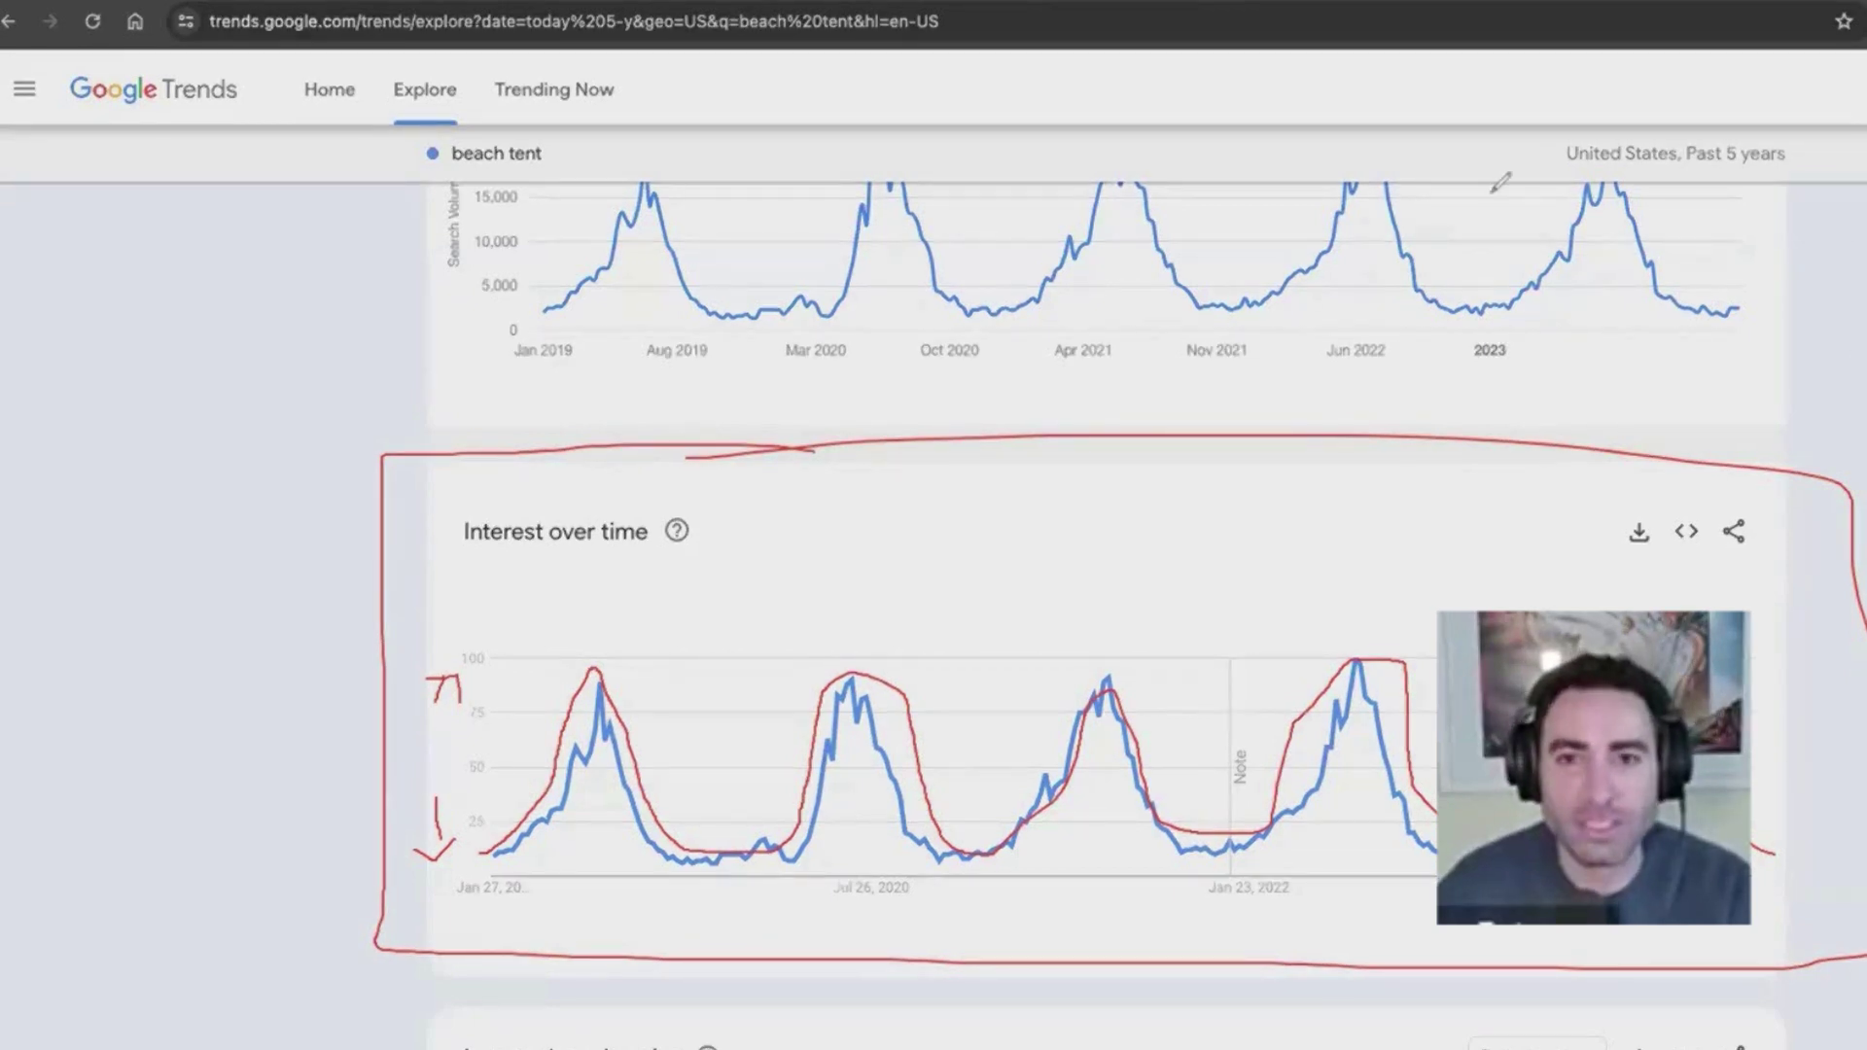
pyautogui.doubleClick(118, 744)
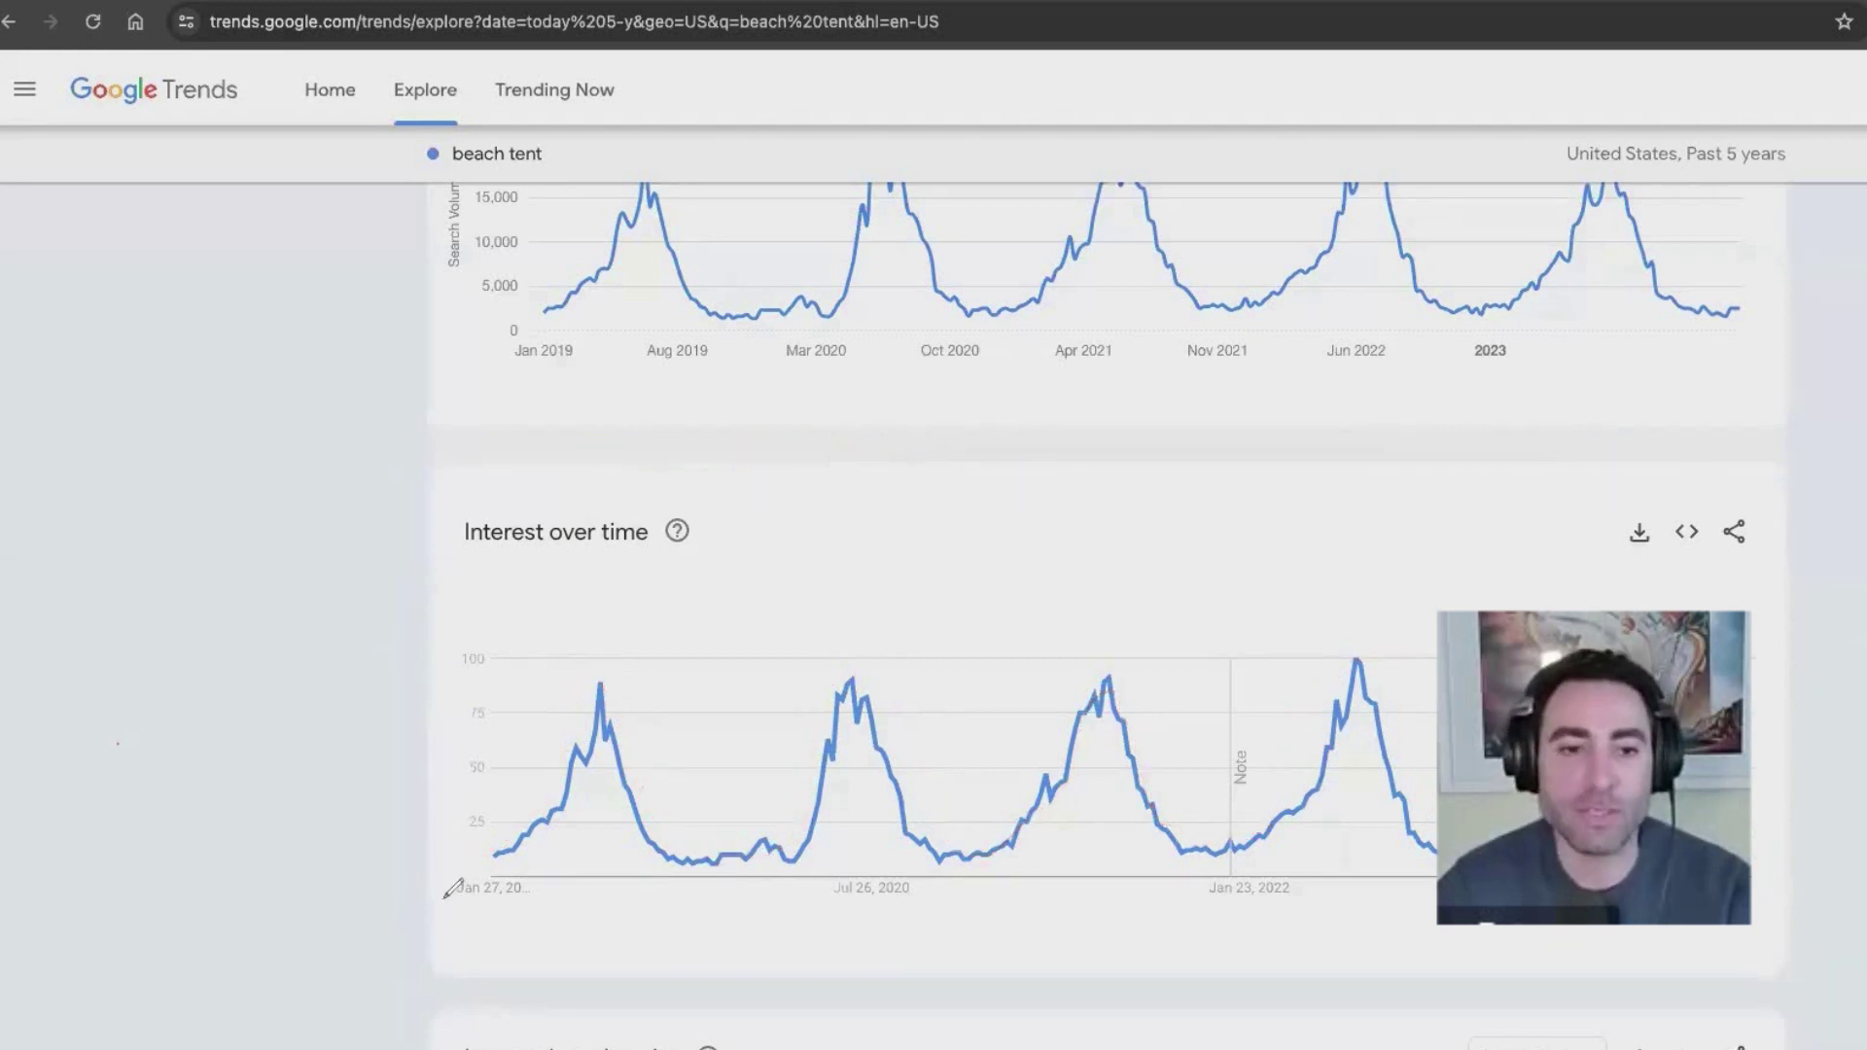
# Step: Trace the first two Interest over time peaks and mark the start of the 2022 rise with vertical strokes on both charts
pyautogui.moveTo(468, 862)
pyautogui.mouseDown()
pyautogui.moveTo(584, 673)
pyautogui.moveTo(701, 838)
pyautogui.moveTo(793, 842)
pyautogui.moveTo(844, 681)
pyautogui.moveTo(884, 677)
pyautogui.moveTo(932, 822)
pyautogui.mouseUp()
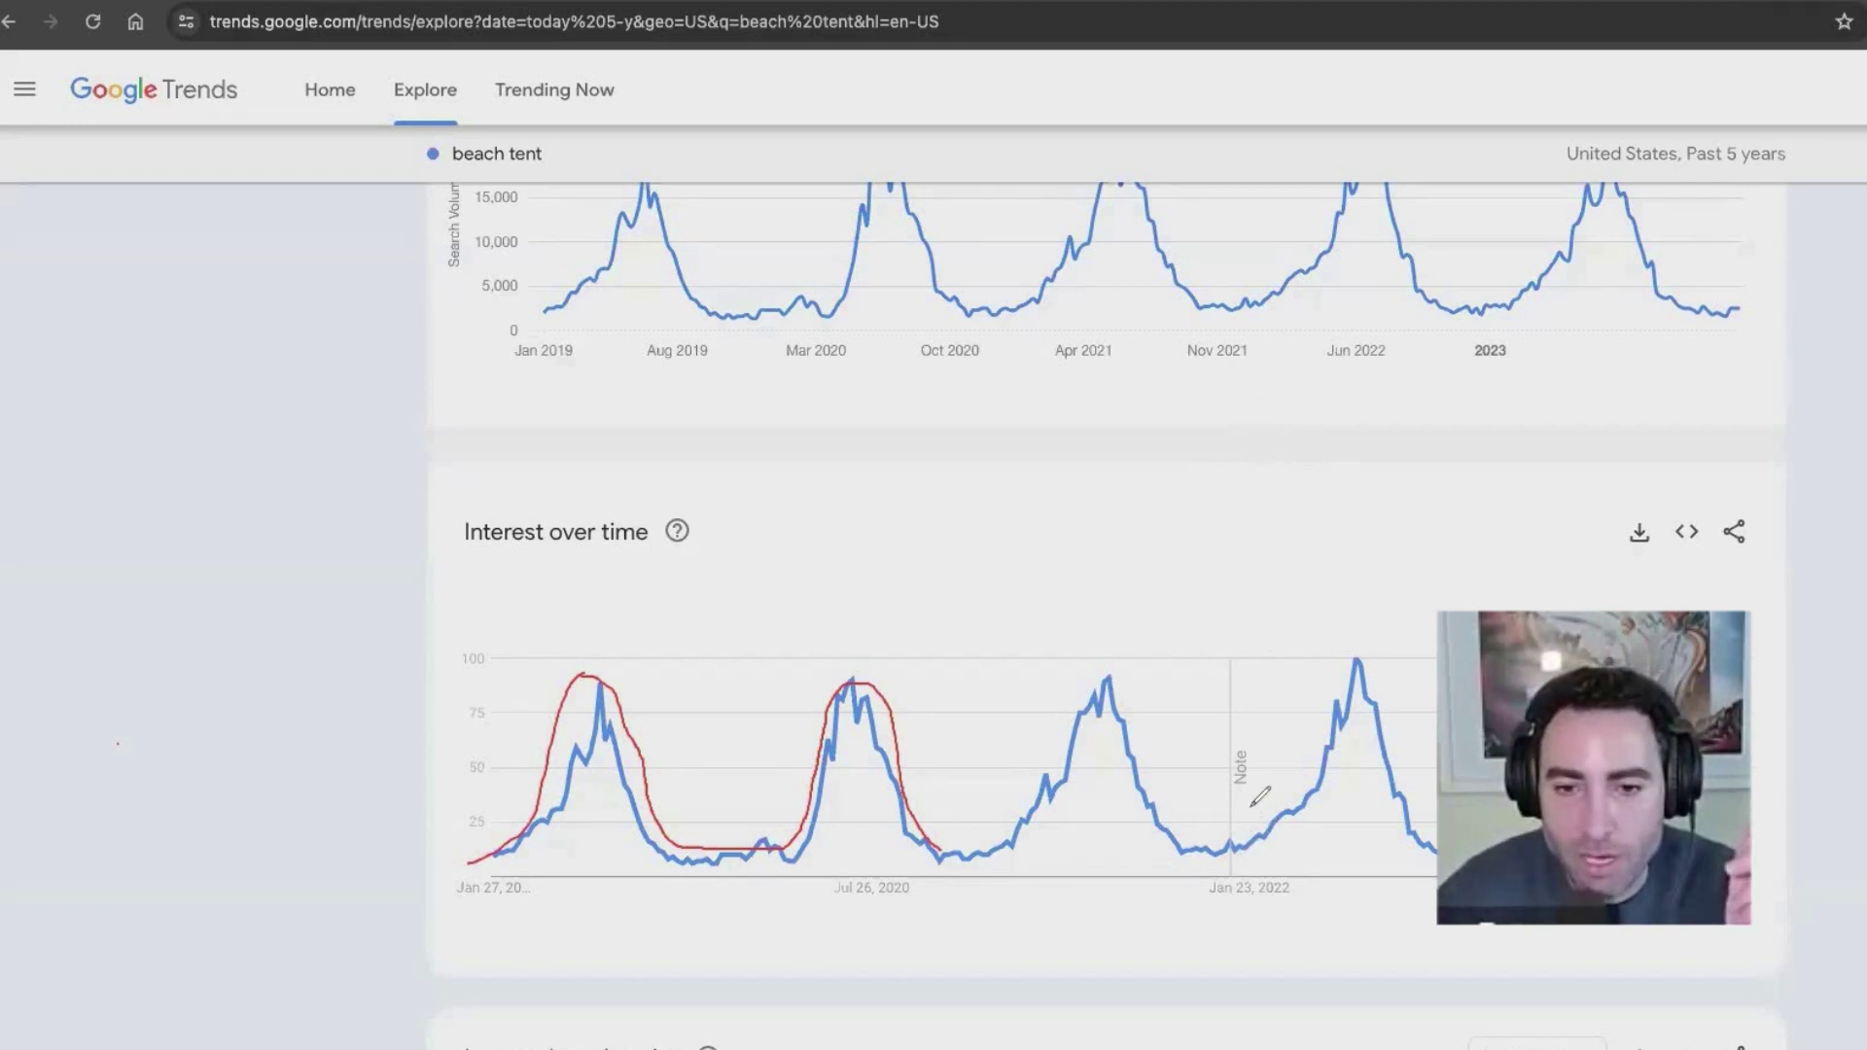
pyautogui.moveTo(1260, 864)
pyautogui.mouseDown()
pyautogui.moveTo(1252, 807)
pyautogui.moveTo(1265, 924)
pyautogui.moveTo(1263, 760)
pyautogui.mouseUp()
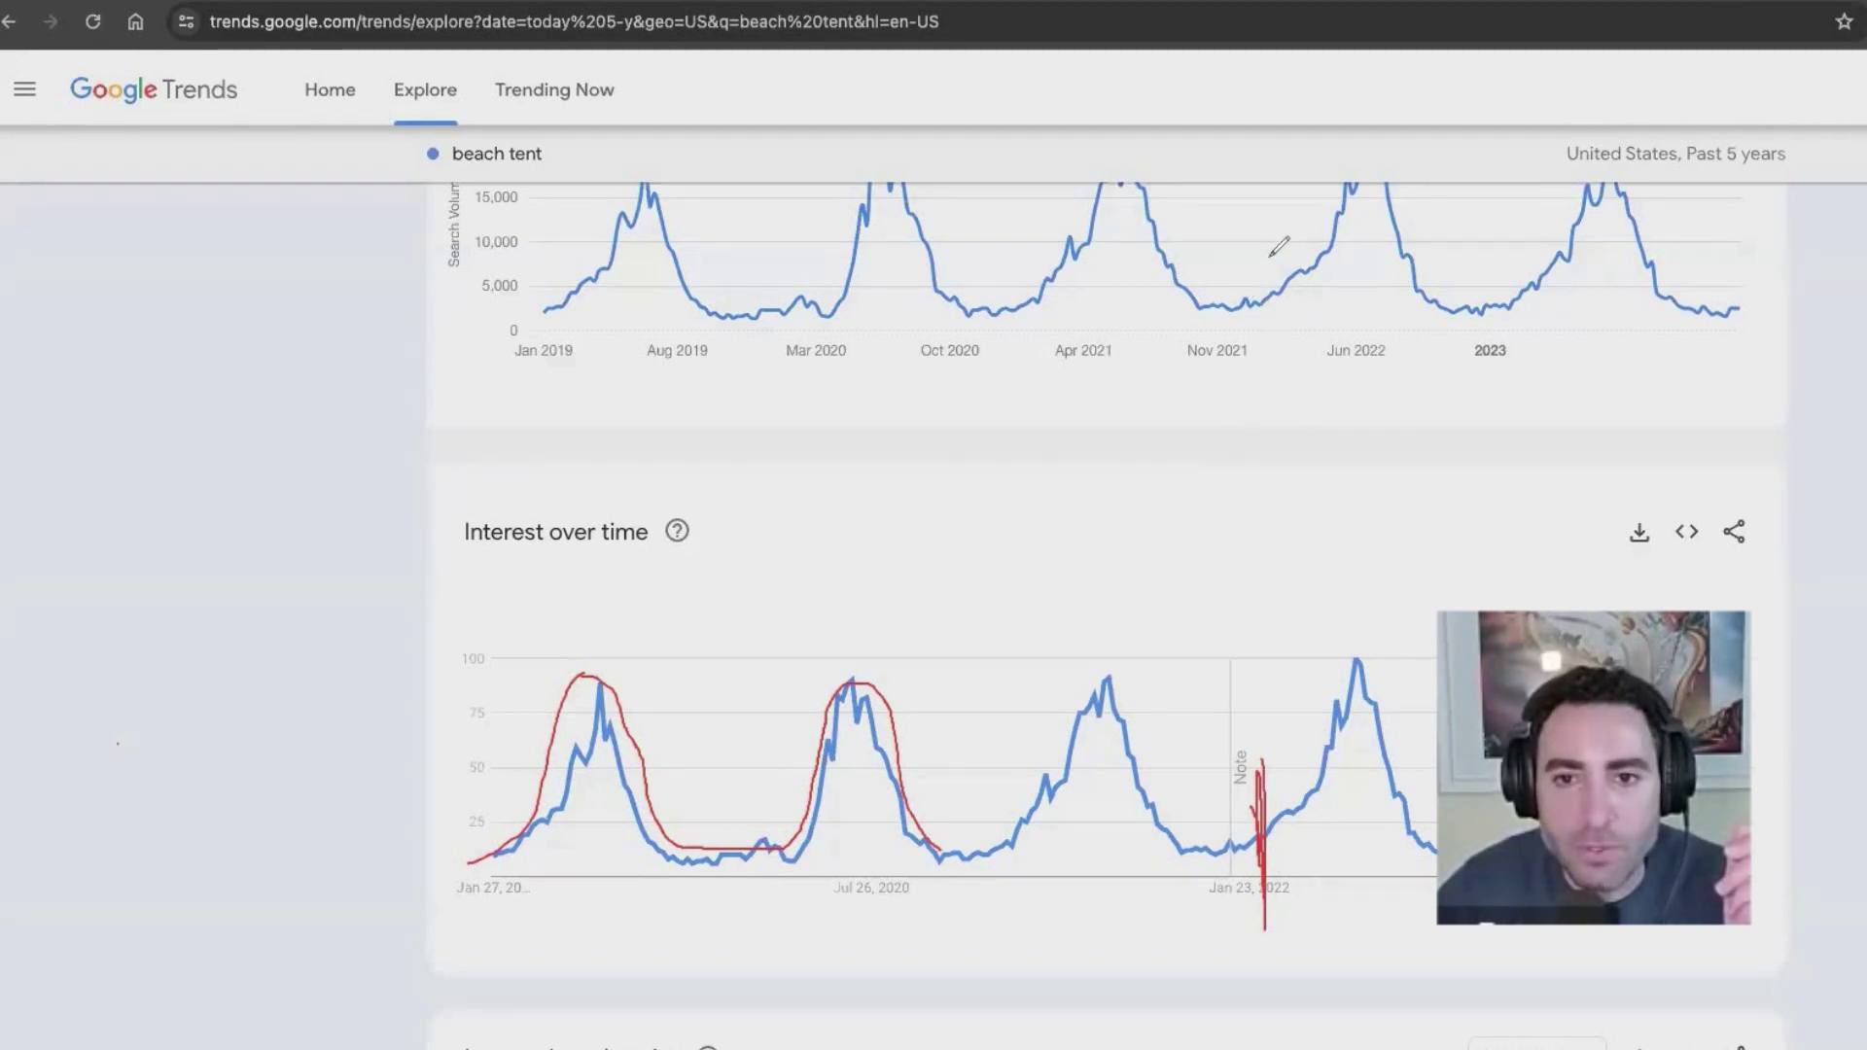
pyautogui.moveTo(1270, 257); pyautogui.dragTo(1283, 359)
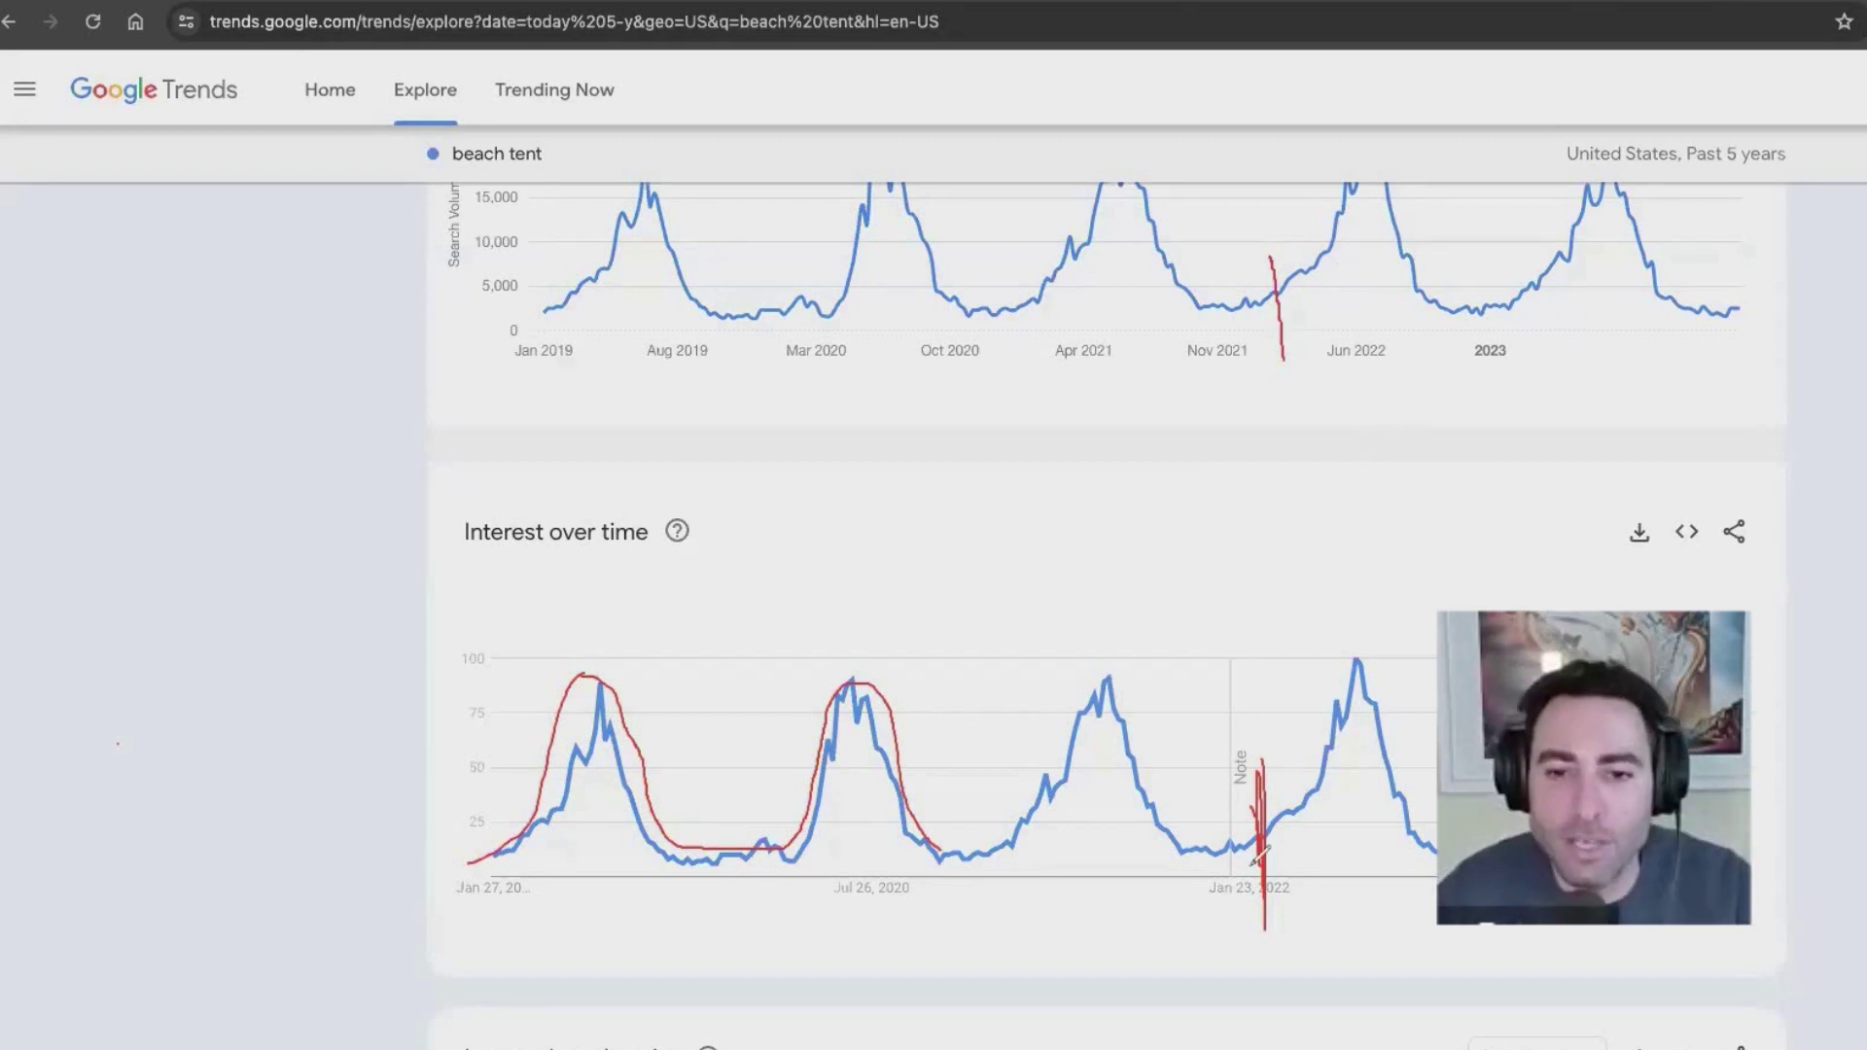
# Step: Write "$$" above the early 2022 mark and cross the falling slope of the 2021 peak
pyautogui.moveTo(1251, 689)
pyautogui.mouseDown()
pyautogui.moveTo(1231, 718)
pyautogui.moveTo(1262, 724)
pyautogui.mouseUp()
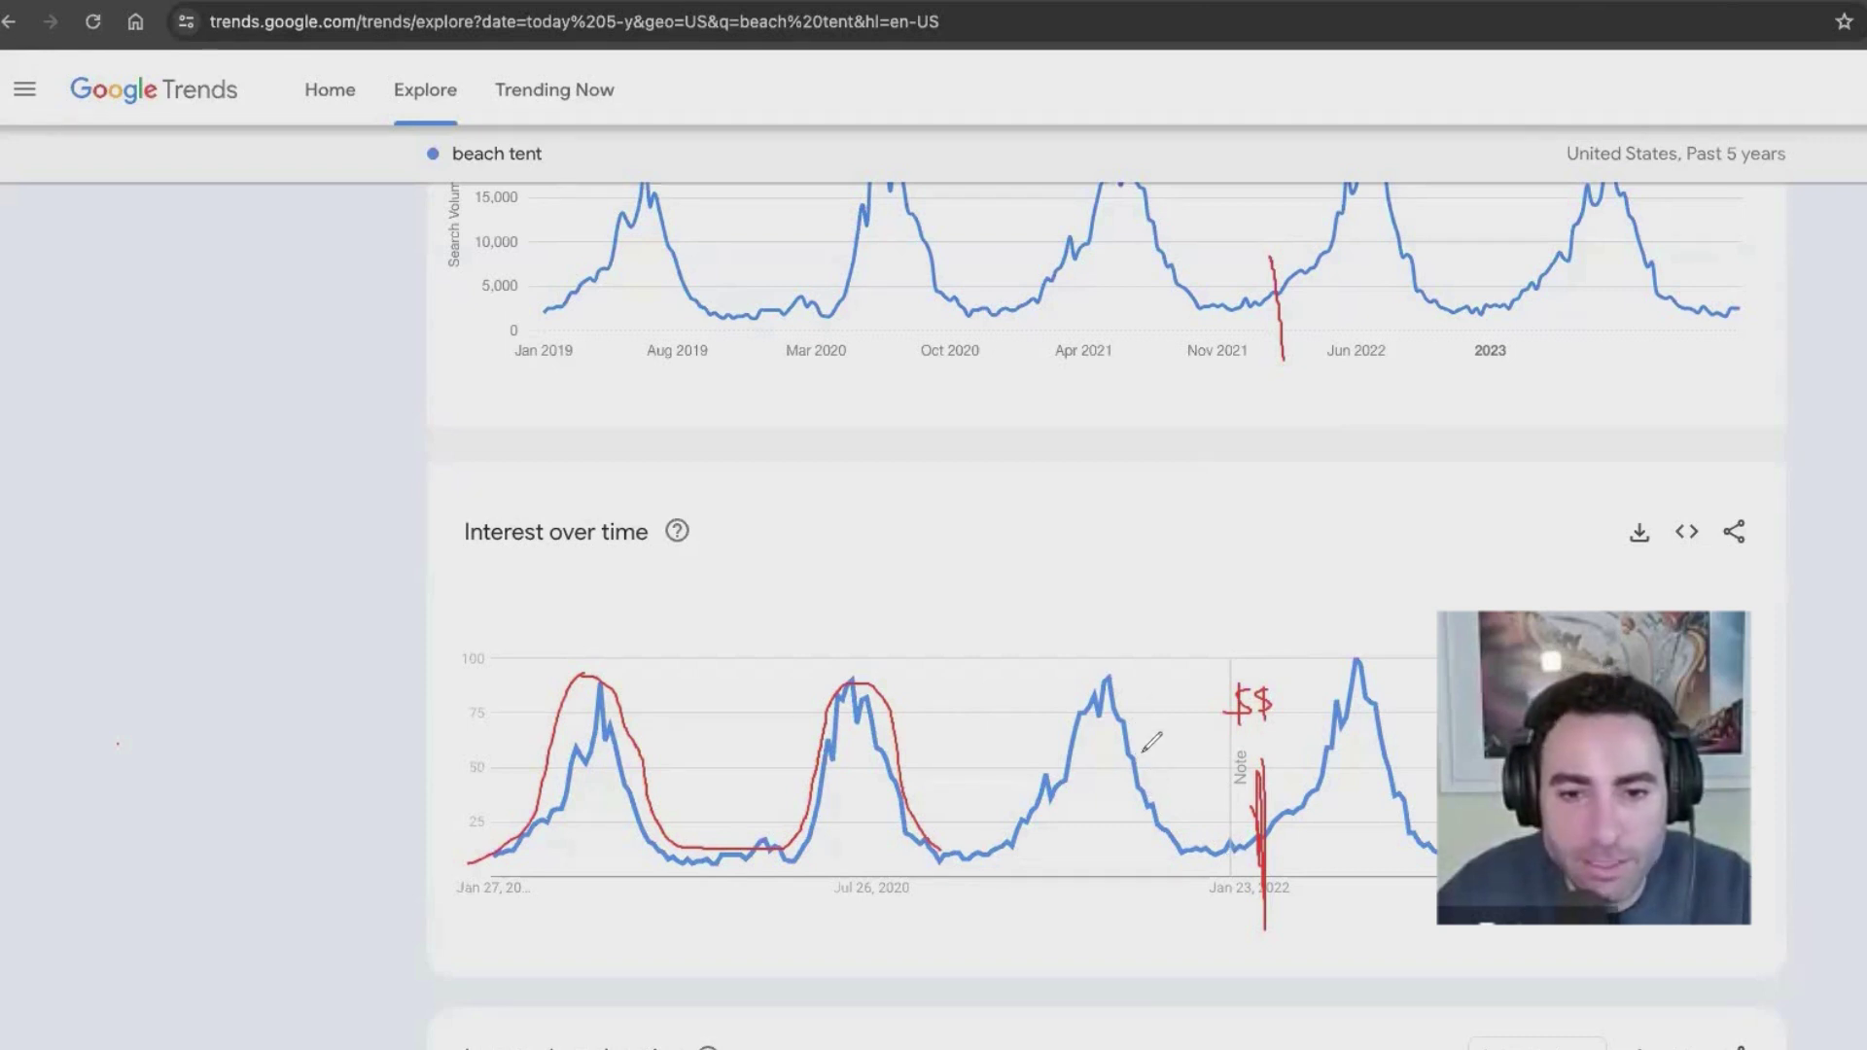
pyautogui.moveTo(1146, 763); pyautogui.dragTo(1127, 788)
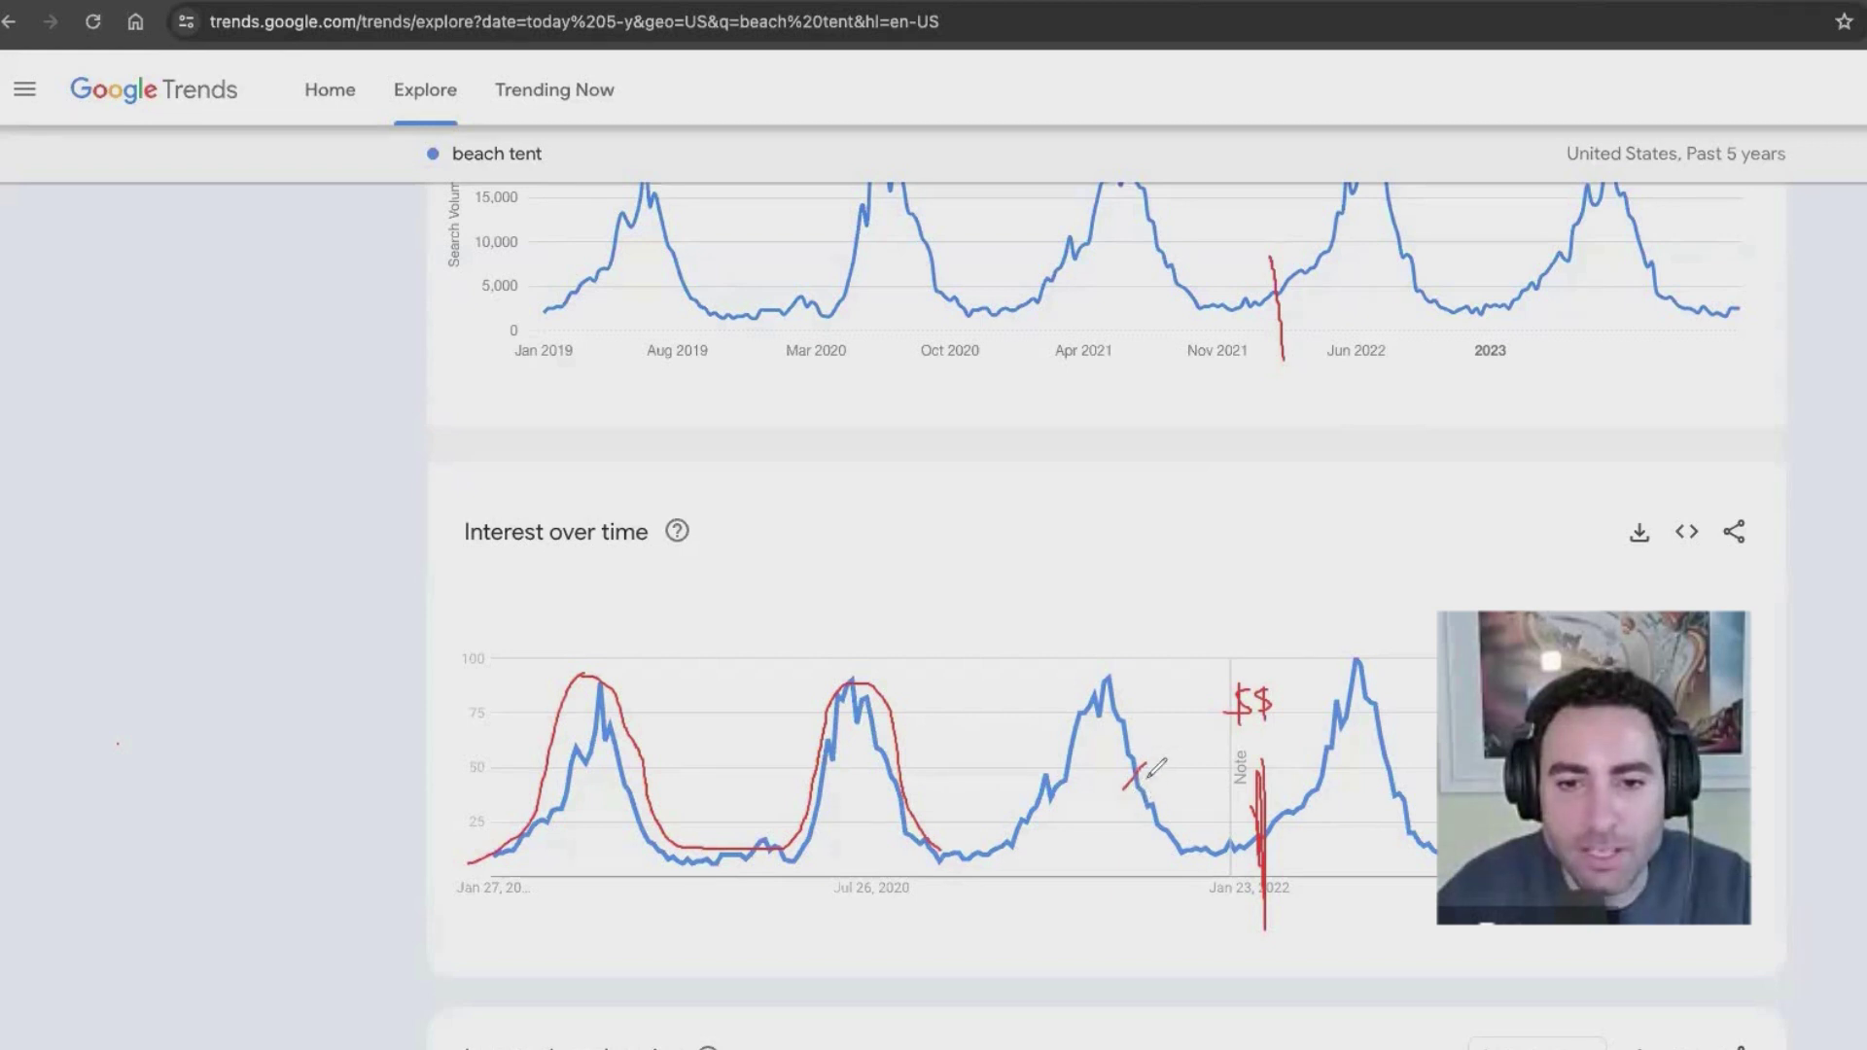
pyautogui.moveTo(1149, 781); pyautogui.dragTo(1153, 799)
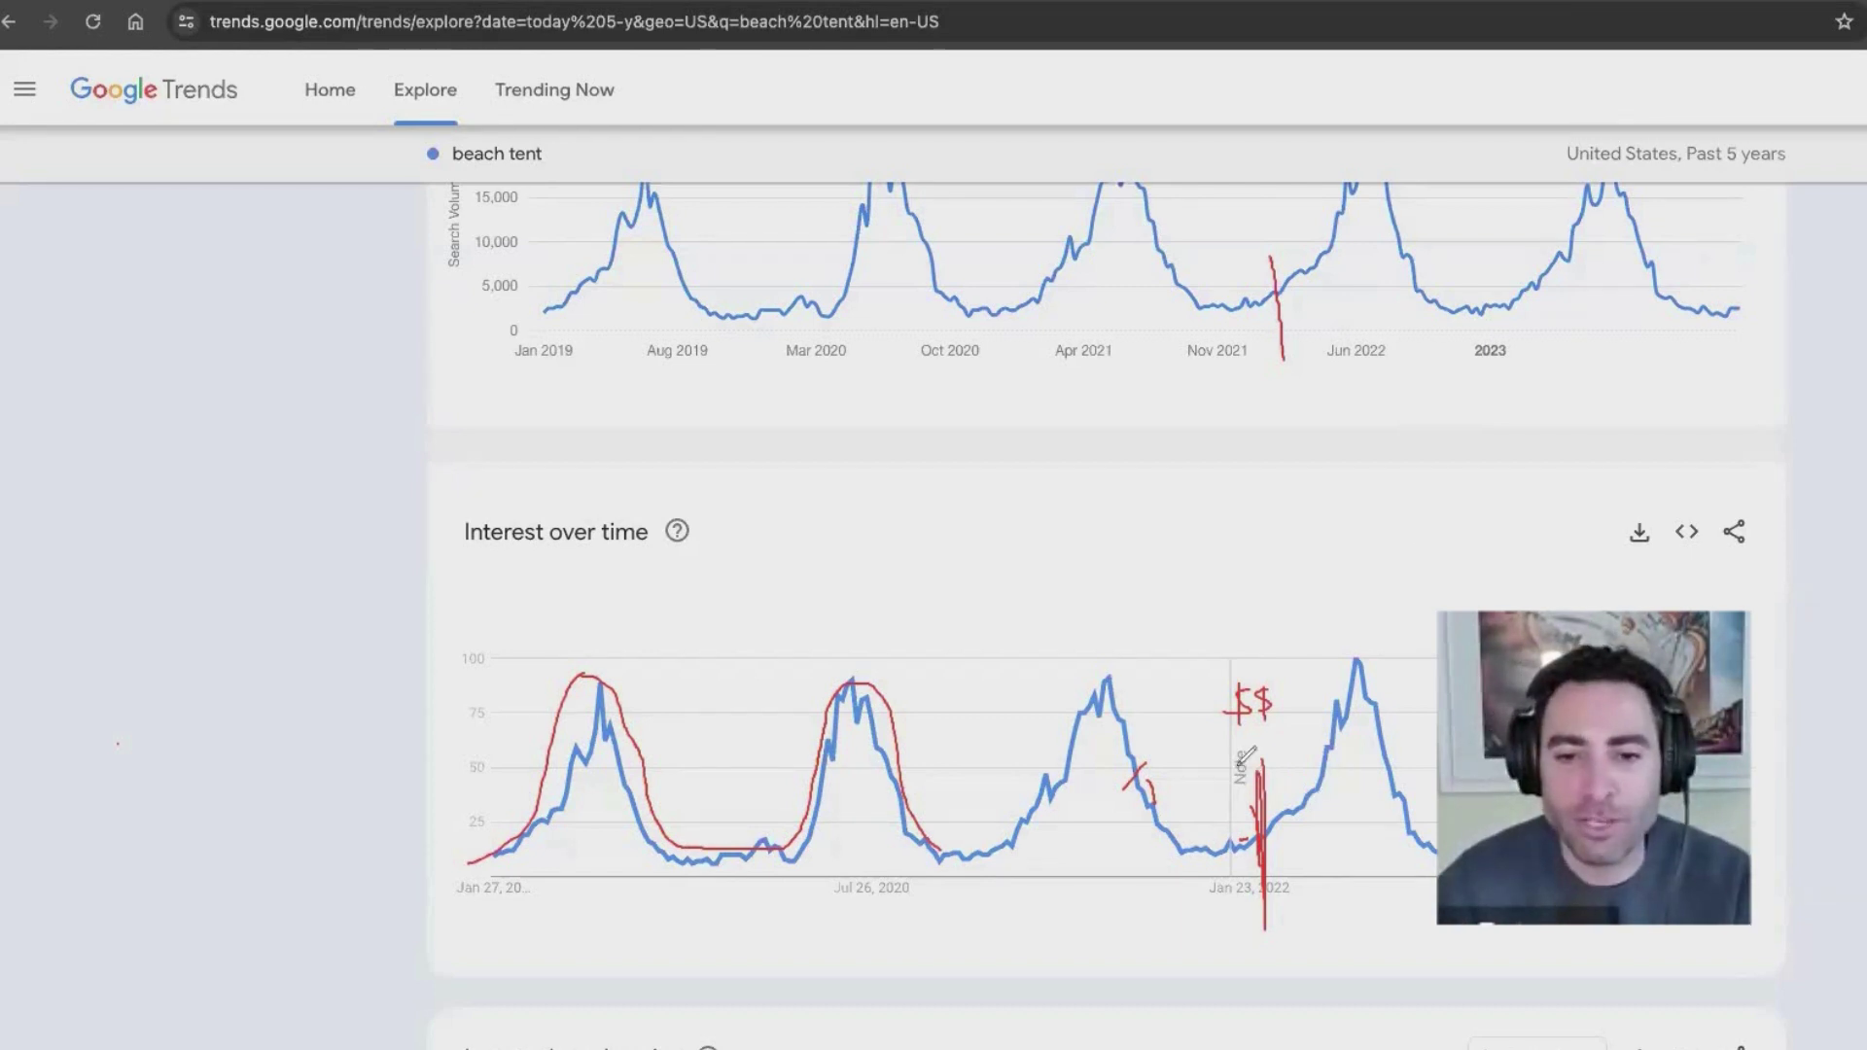
# Step: Extend the early 2022 mark into a narrow upright box over the start of the rising slope
pyautogui.moveTo(1293, 752); pyautogui.dragTo(1297, 911)
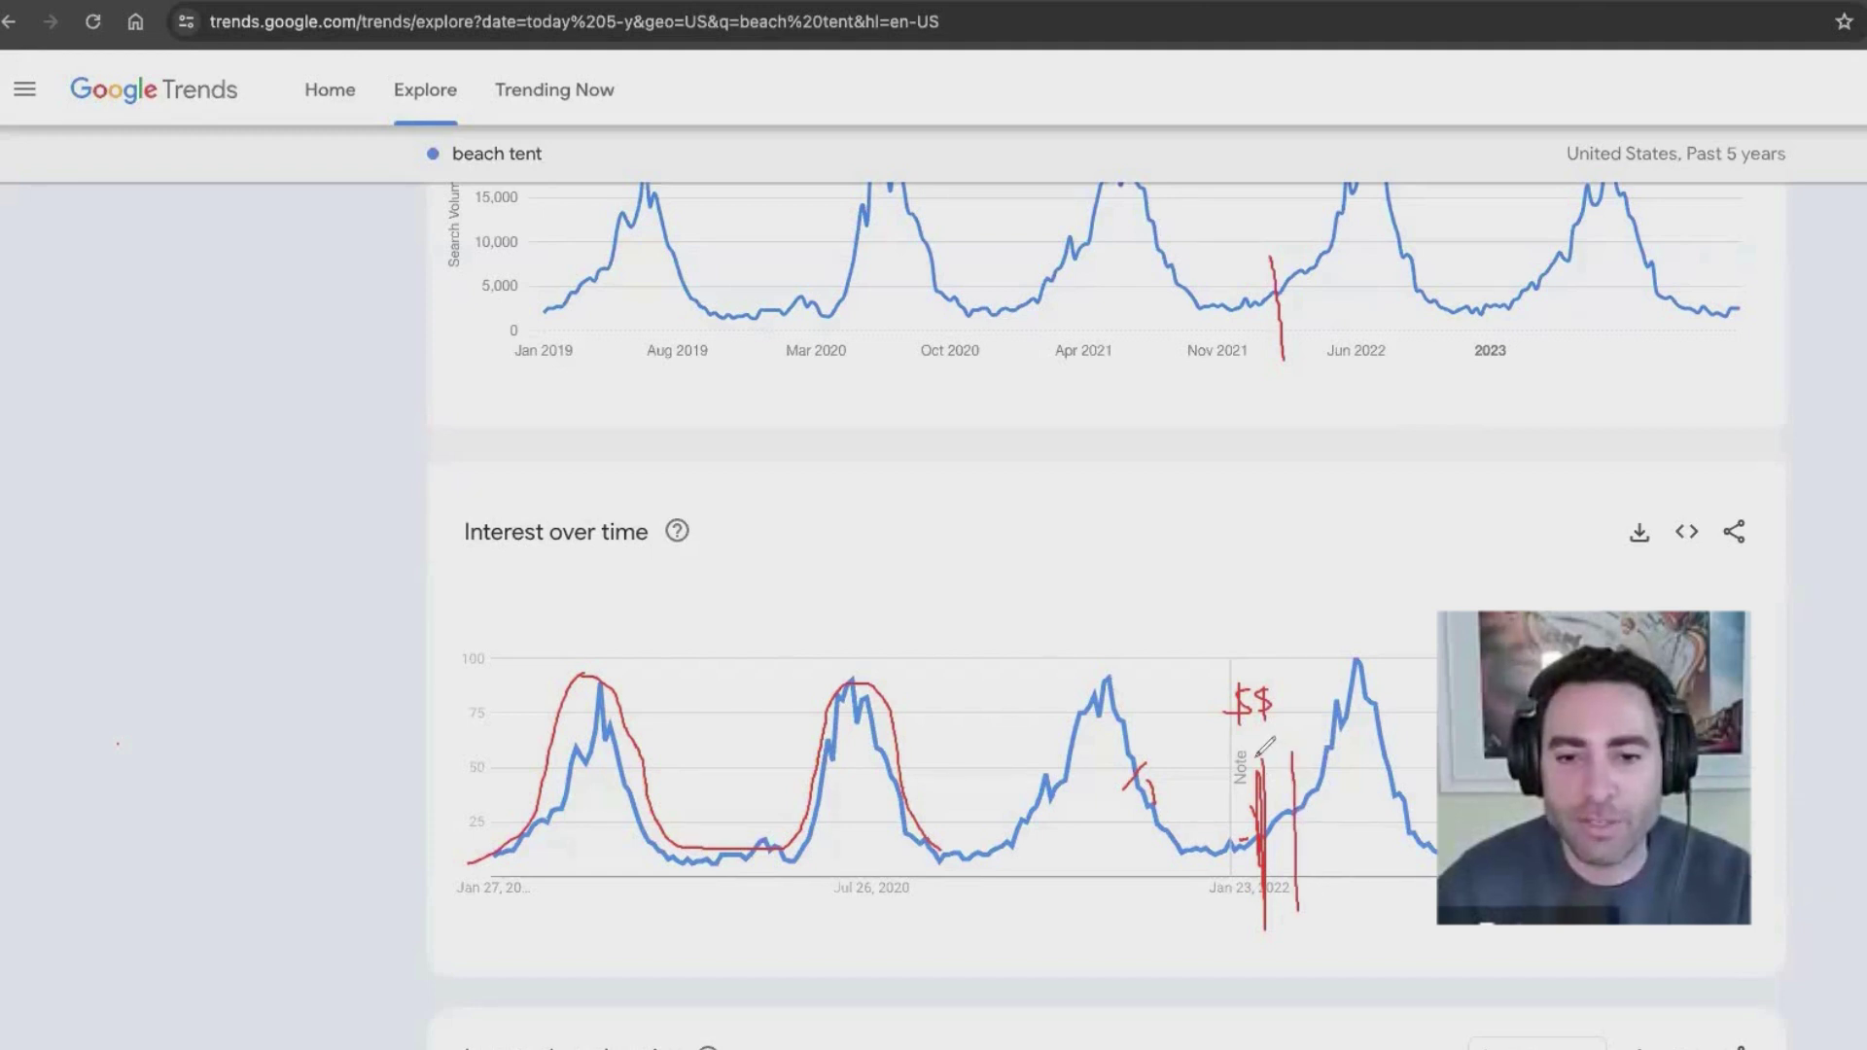
pyautogui.moveTo(1257, 758); pyautogui.dragTo(1293, 757)
pyautogui.moveTo(1265, 922); pyautogui.dragTo(1298, 920)
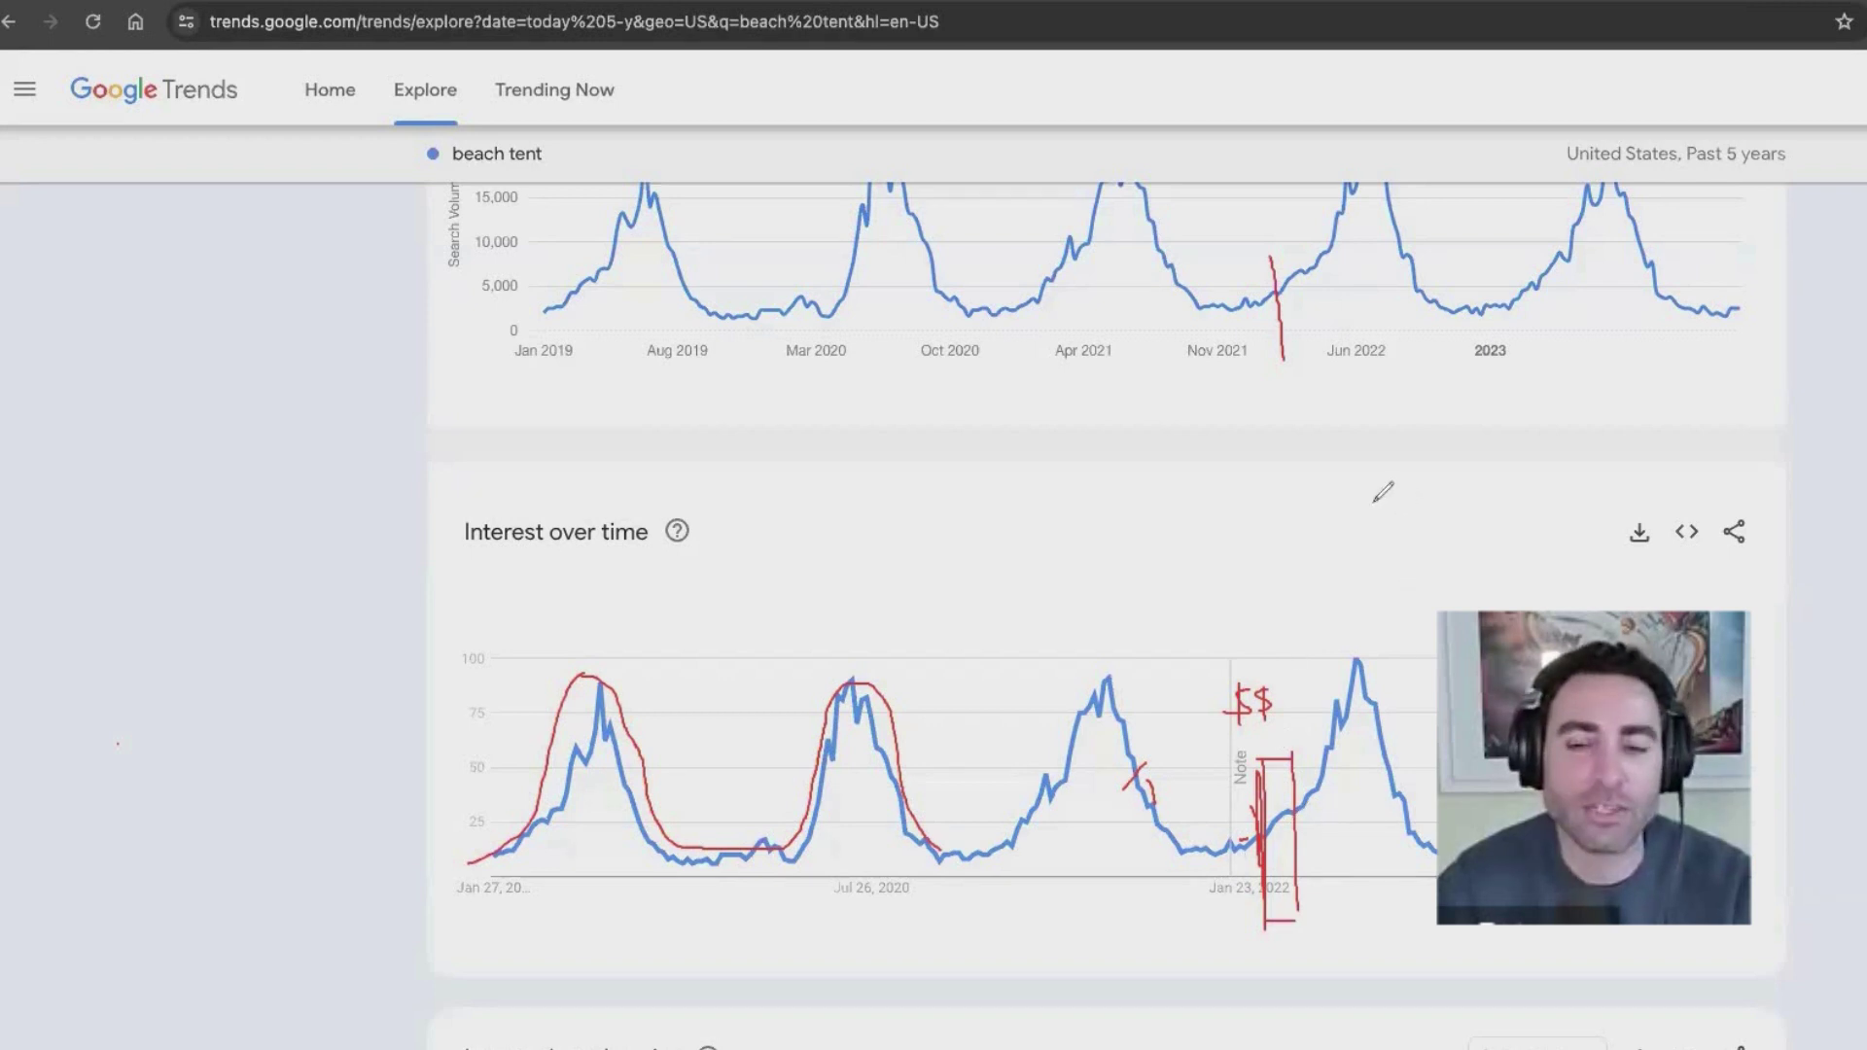